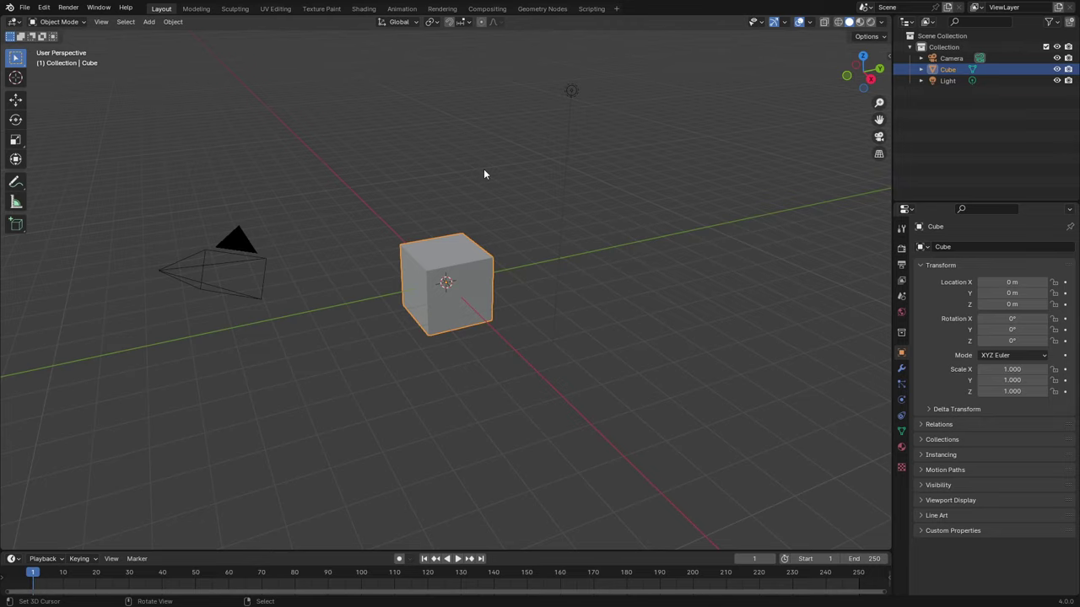
Zoom the viewport in on the default cube and switch to the Geometry Nodes workspace
scroll(461, 289, up, 2)
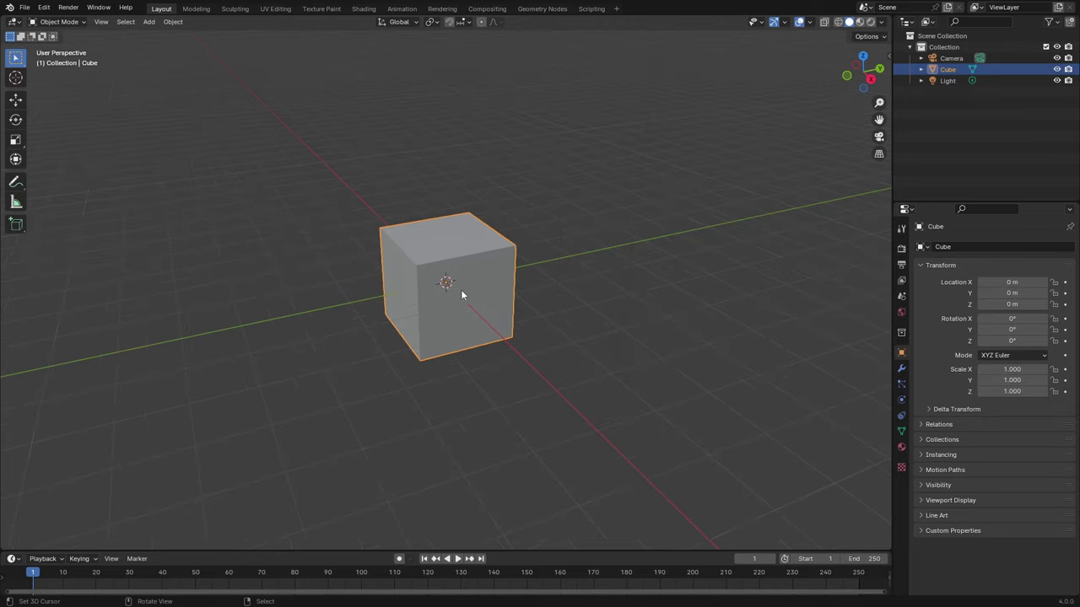
scroll(461, 289, down, 1)
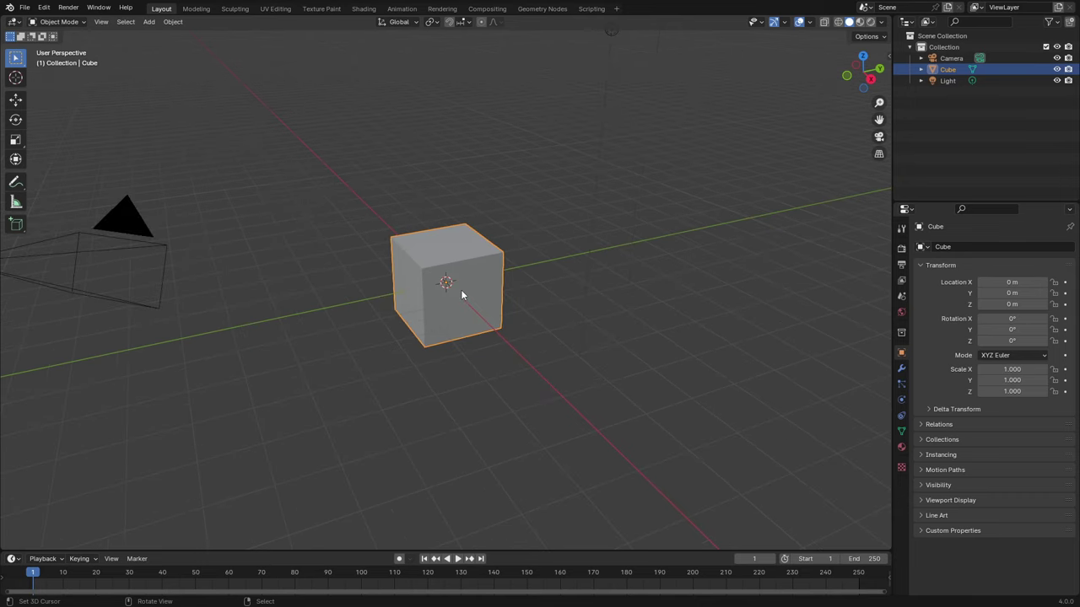
click(542, 9)
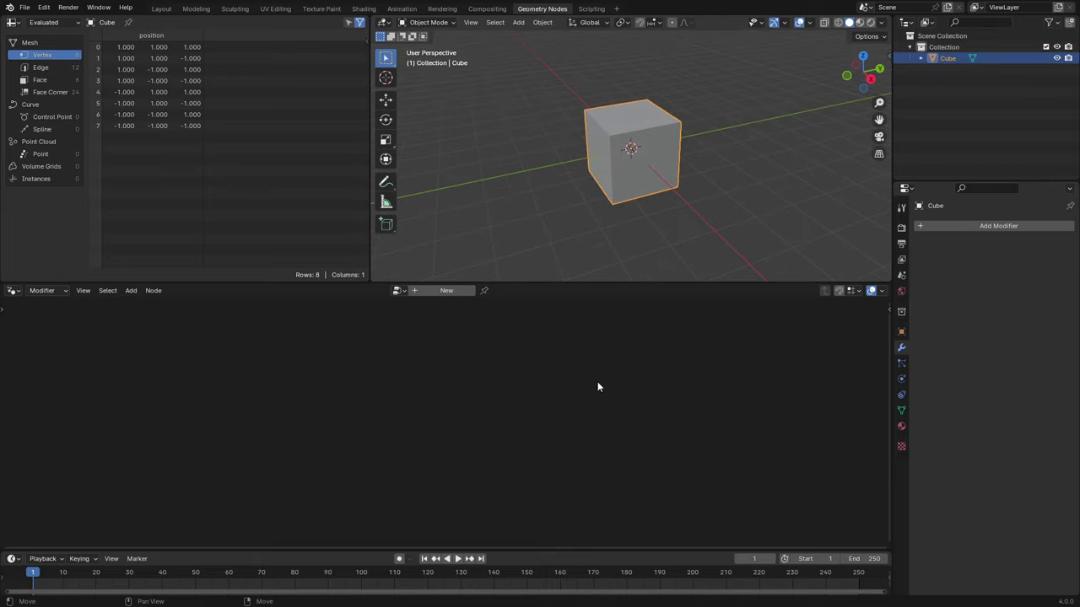
Create a new Geometry Nodes modifier tree on the cube and add a Subdivision Surface modifier
click(53, 293)
click(439, 293)
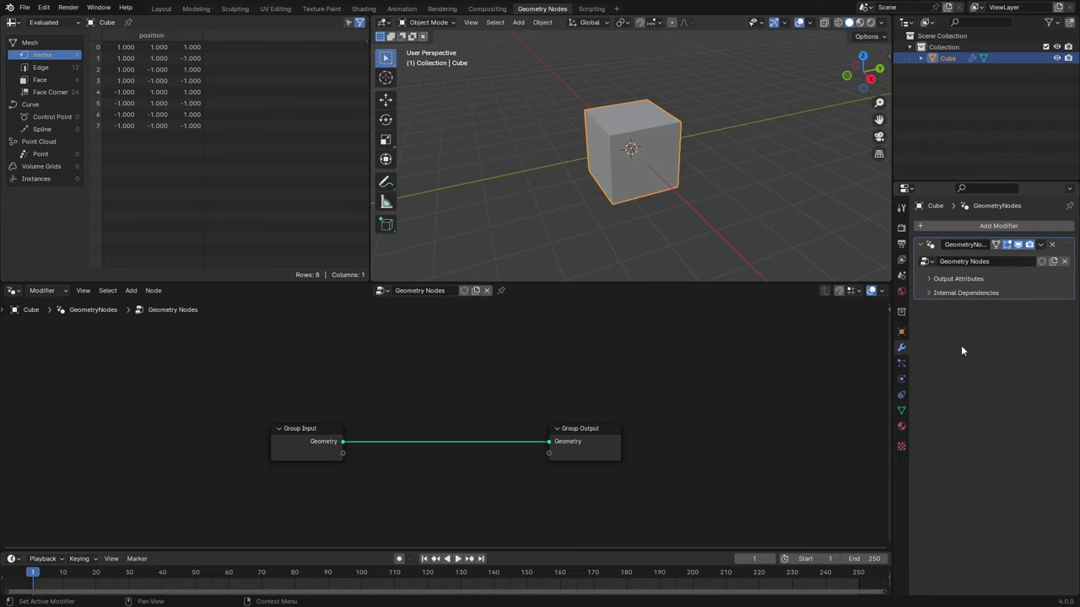
click(982, 226)
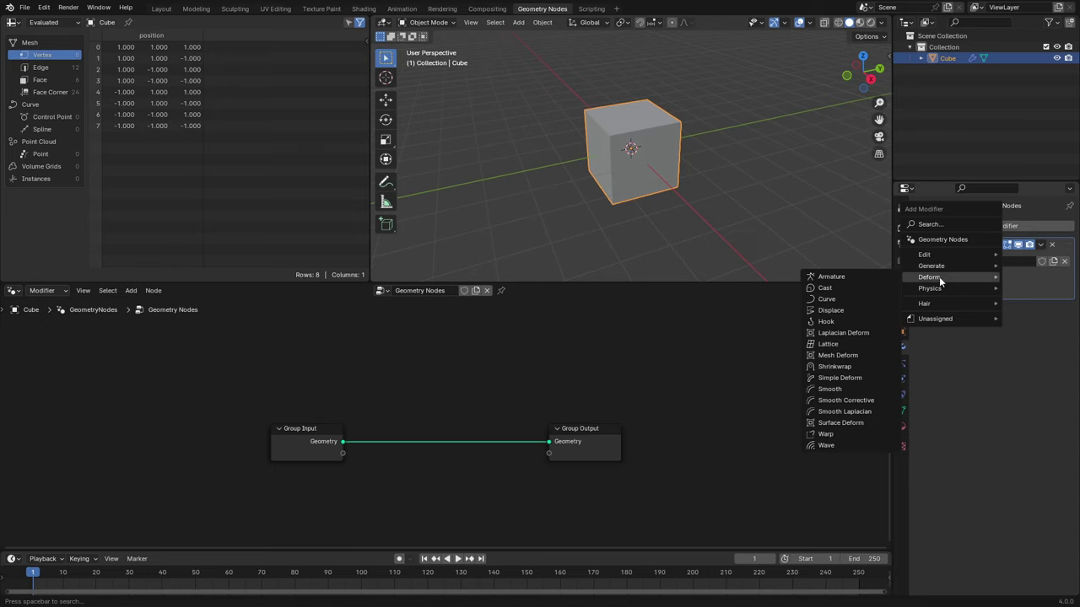
mouse_move(931, 266)
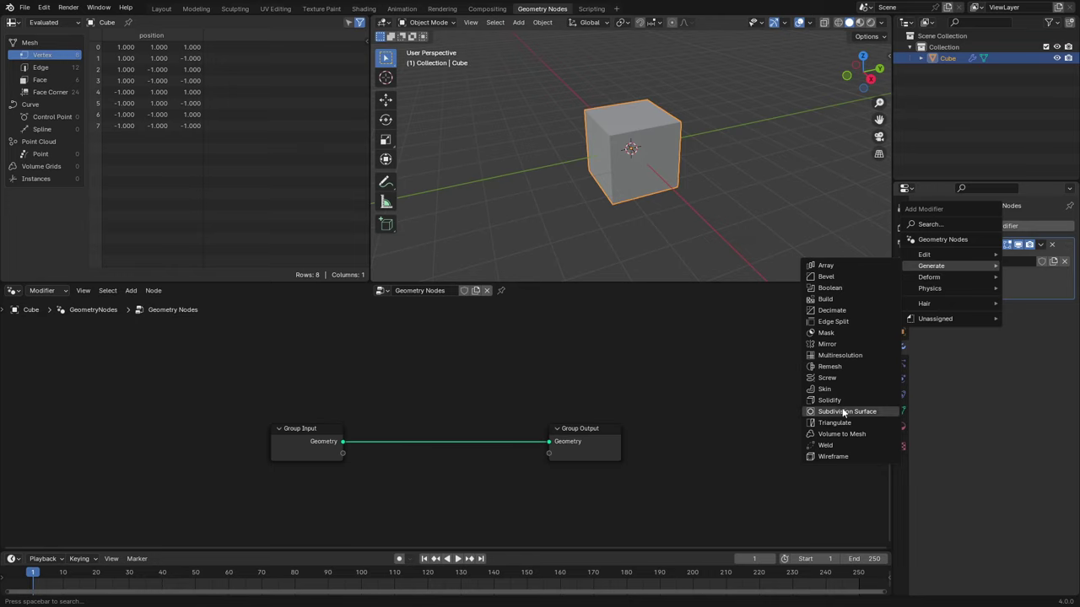
click(843, 412)
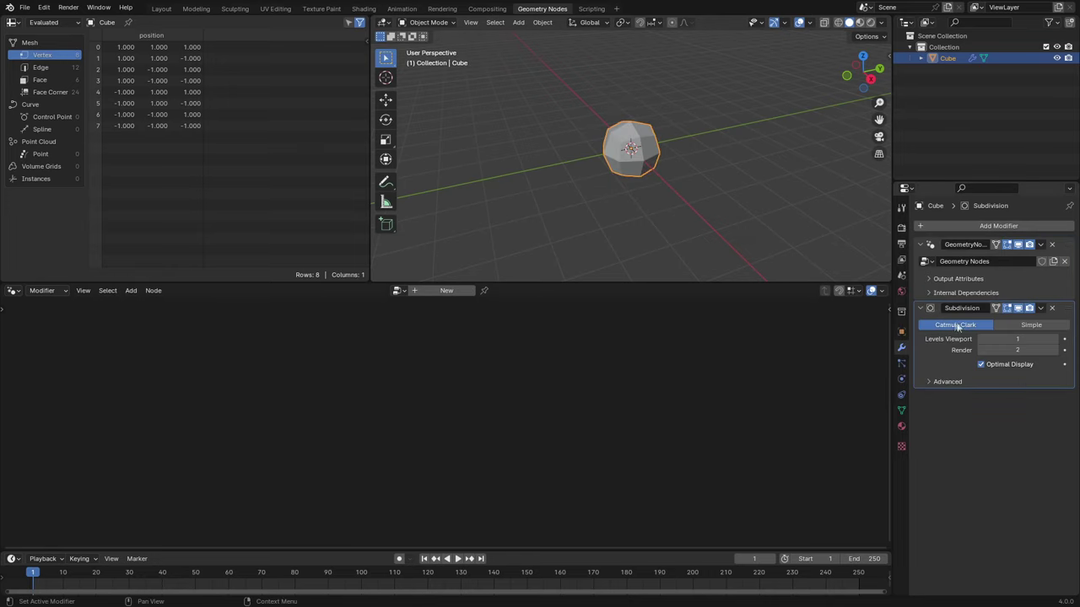
mouse_move(1000, 338)
mouse_down()
mouse_move(1025, 338)
mouse_move(1001, 338)
mouse_up()
key(ctrl+z)
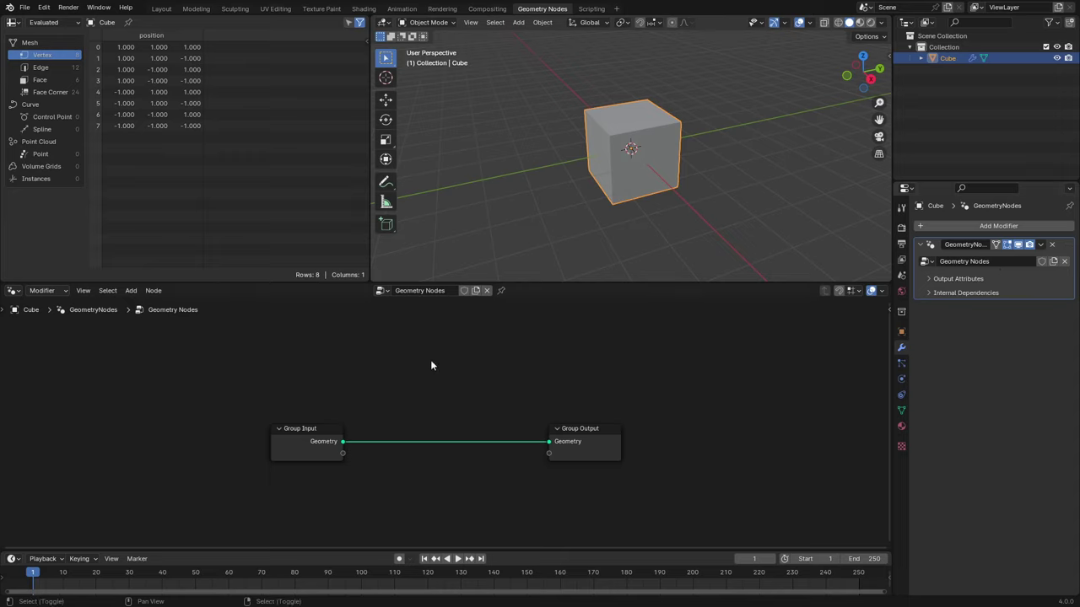
Frame the Group Input and Group Output nodes in the node editor
key(shift+a)
mouse_move(381, 440)
key(Escape)
key(Home)
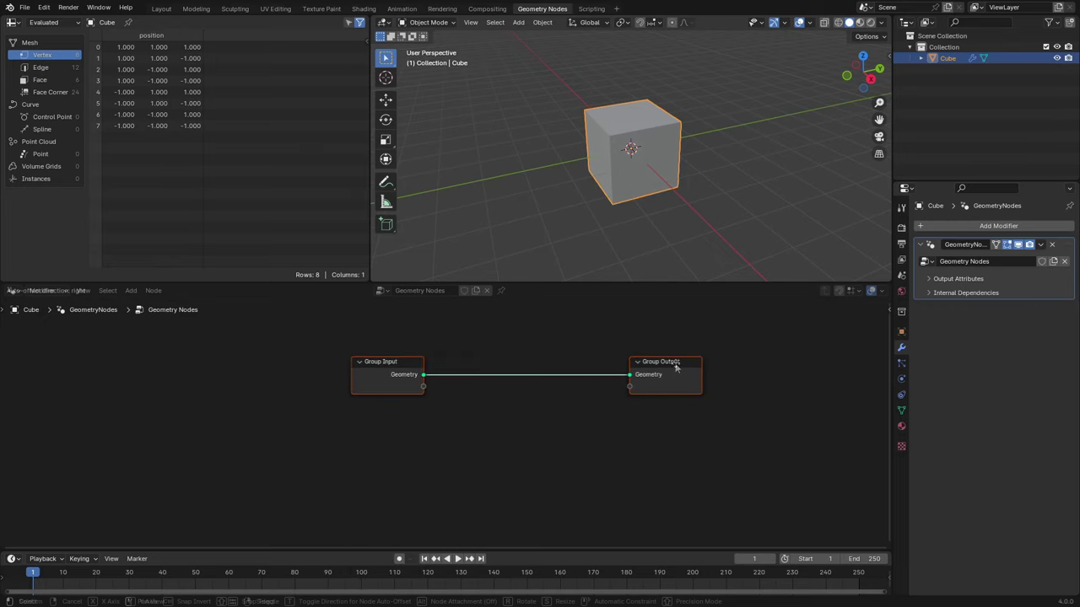
scroll(504, 410, up, 1)
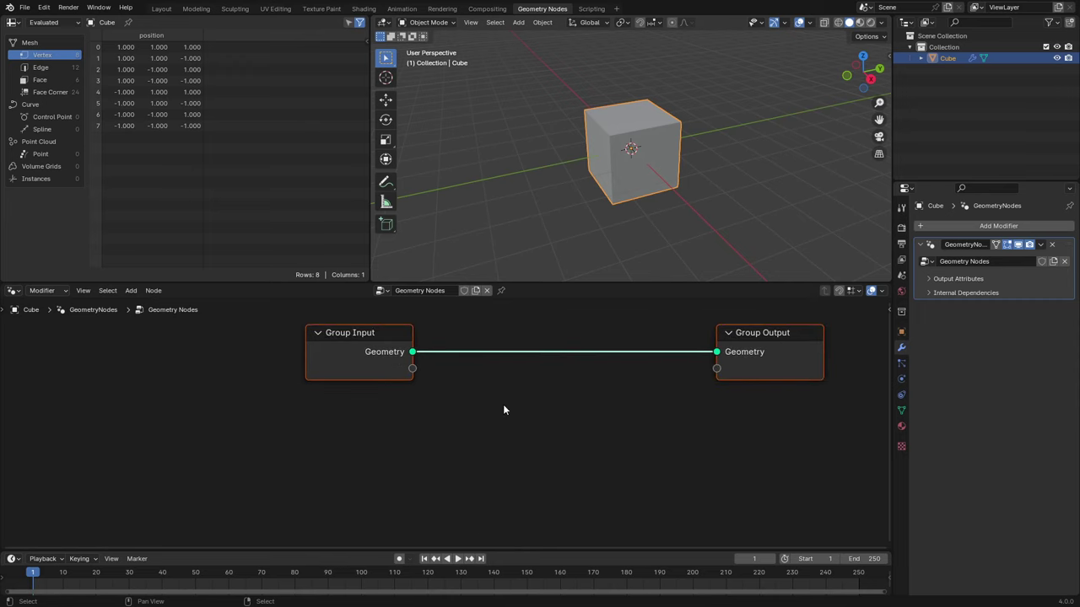
Take the cube into Edit Mode, select a vertex, and return to Object Mode
key(Tab)
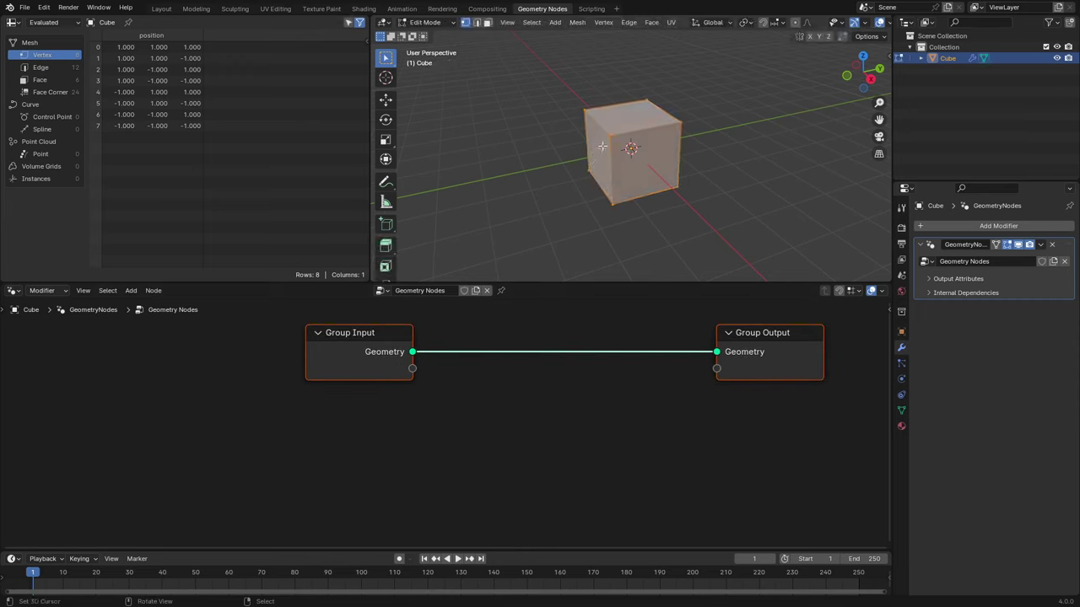
click(630, 133)
click(408, 22)
click(431, 36)
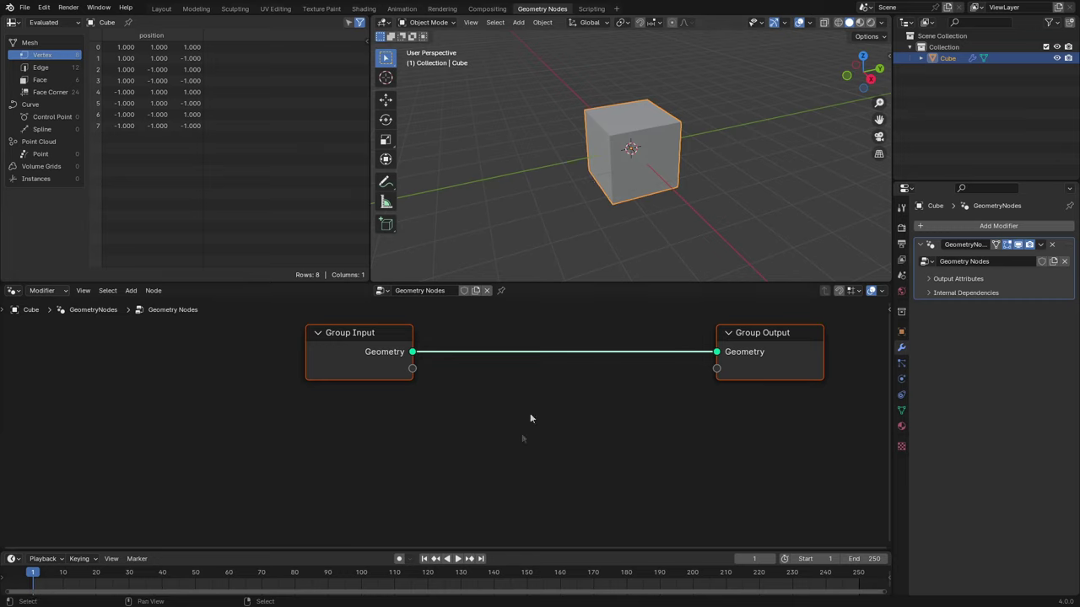
Deselect all nodes and bring up the Mesh > Operations add-node list
scroll(540, 388, up, 1)
click(484, 403)
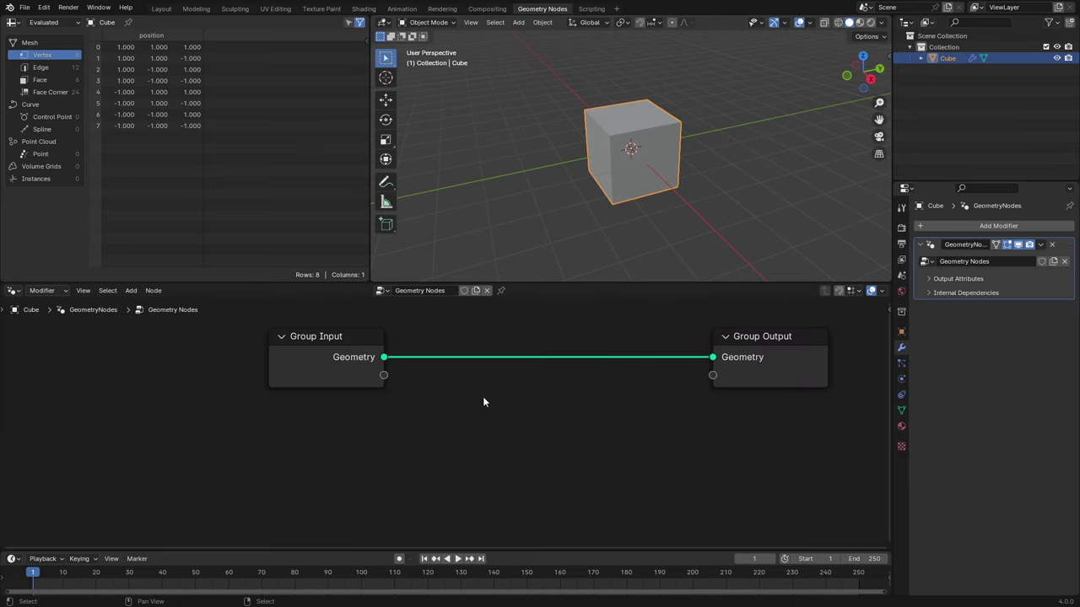
key(shift+a)
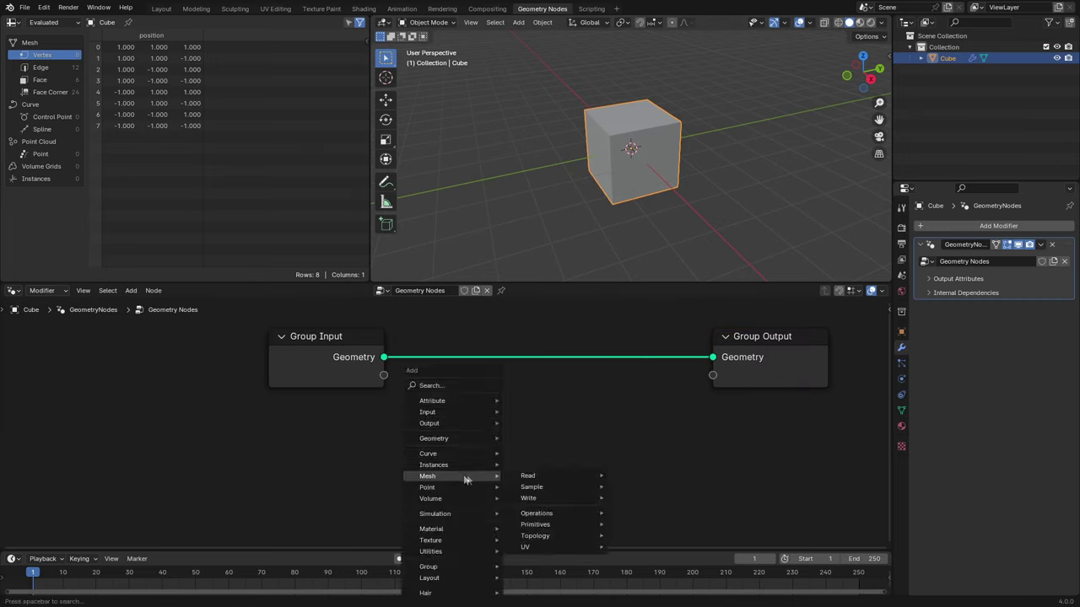
mouse_move(536, 513)
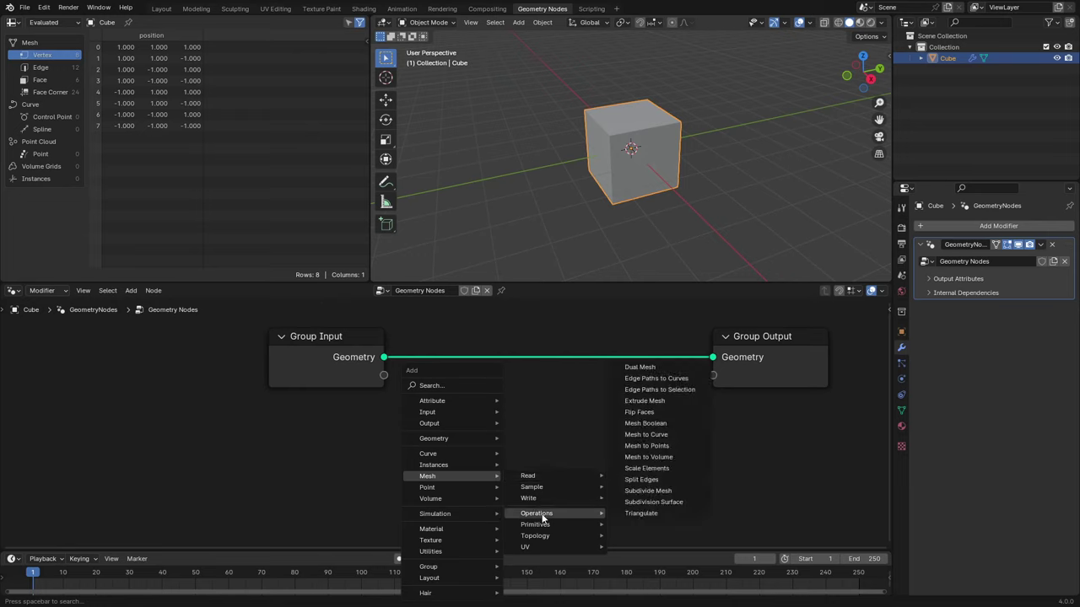
Add a Mesh to Curve node and insert it into the Group Input–Group Output link
click(655, 438)
click(440, 418)
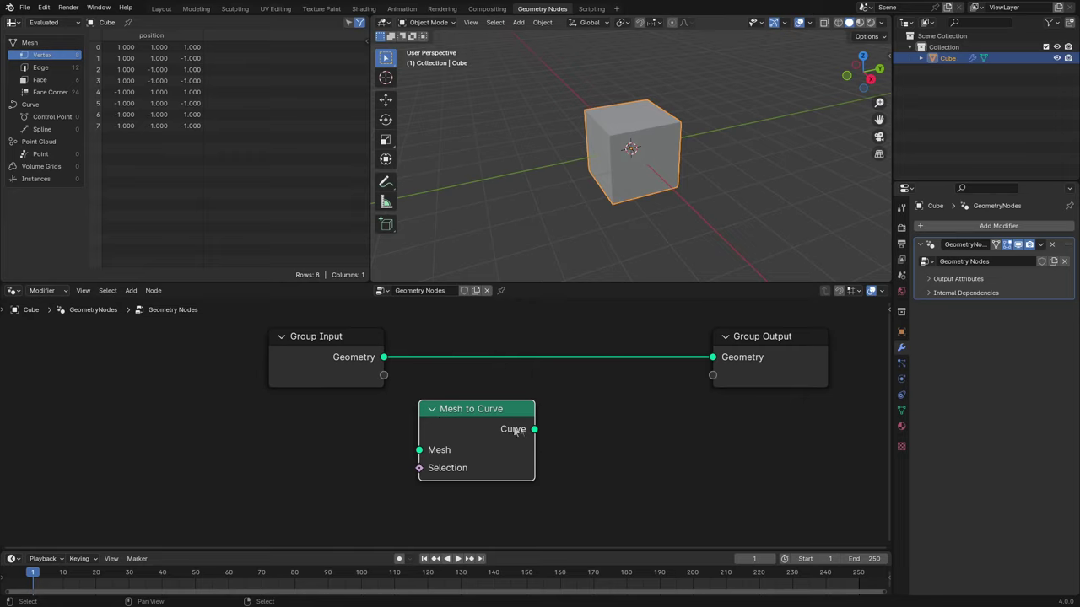
drag(454, 415, 484, 350)
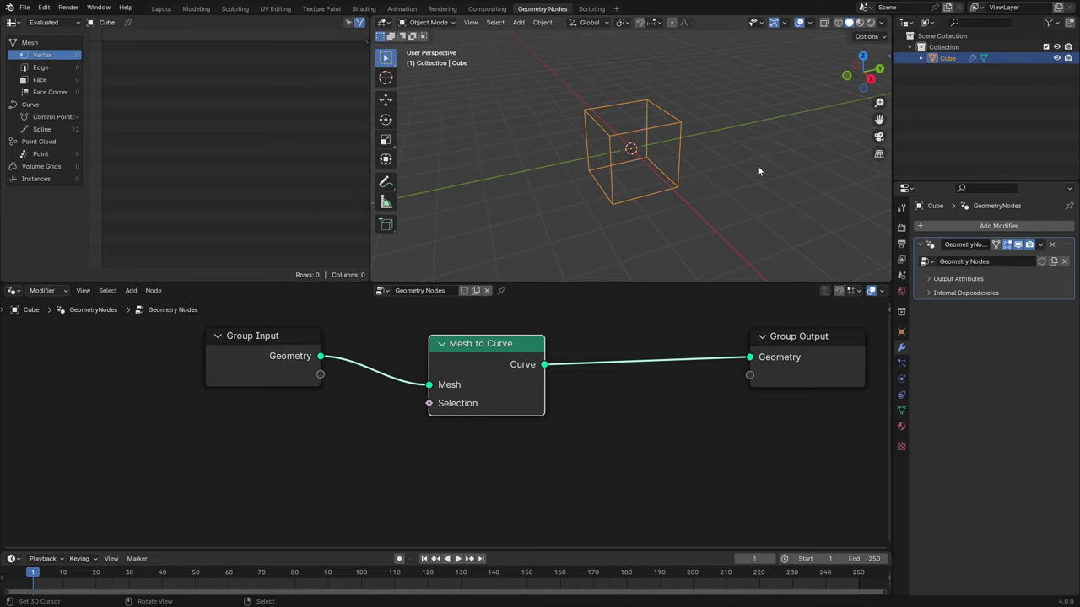
key(shift+a)
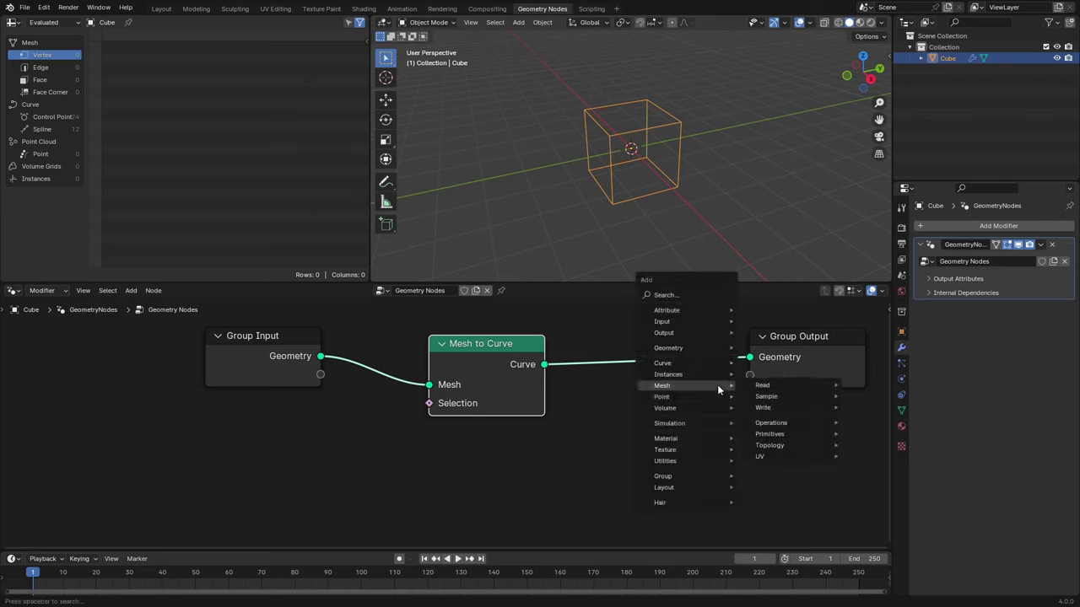
mouse_move(663, 363)
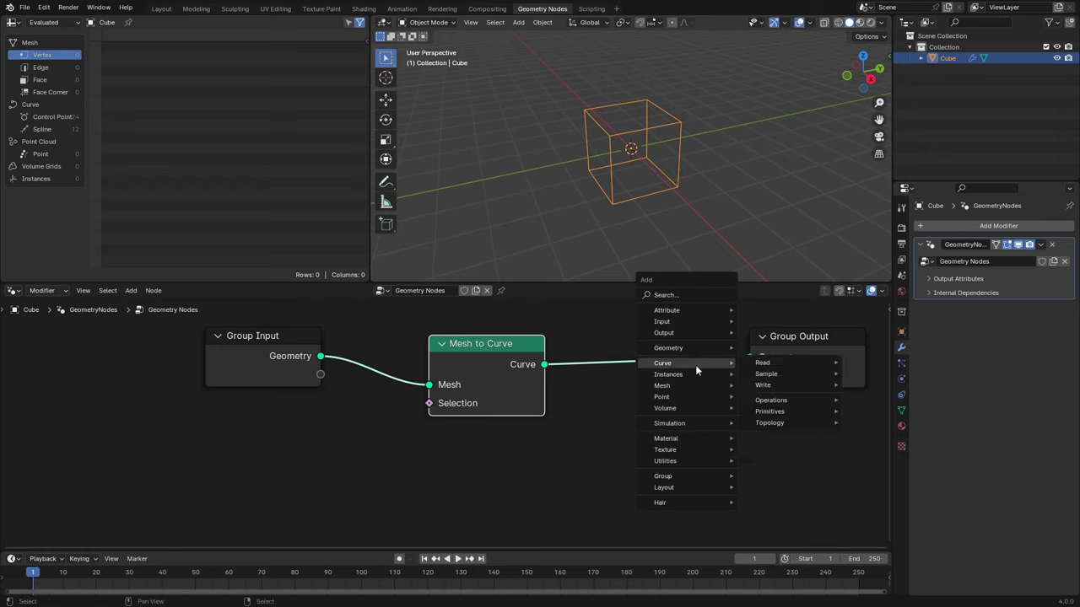
mouse_move(771, 400)
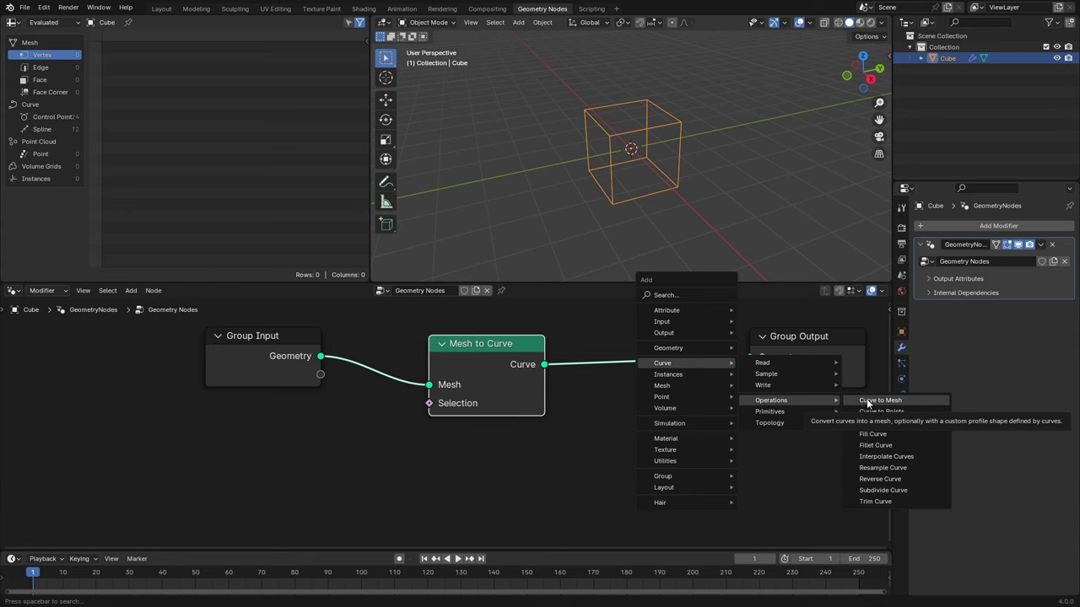
Insert a Curve to Mesh node after Mesh to Curve and tidy the node layout
click(867, 403)
click(569, 478)
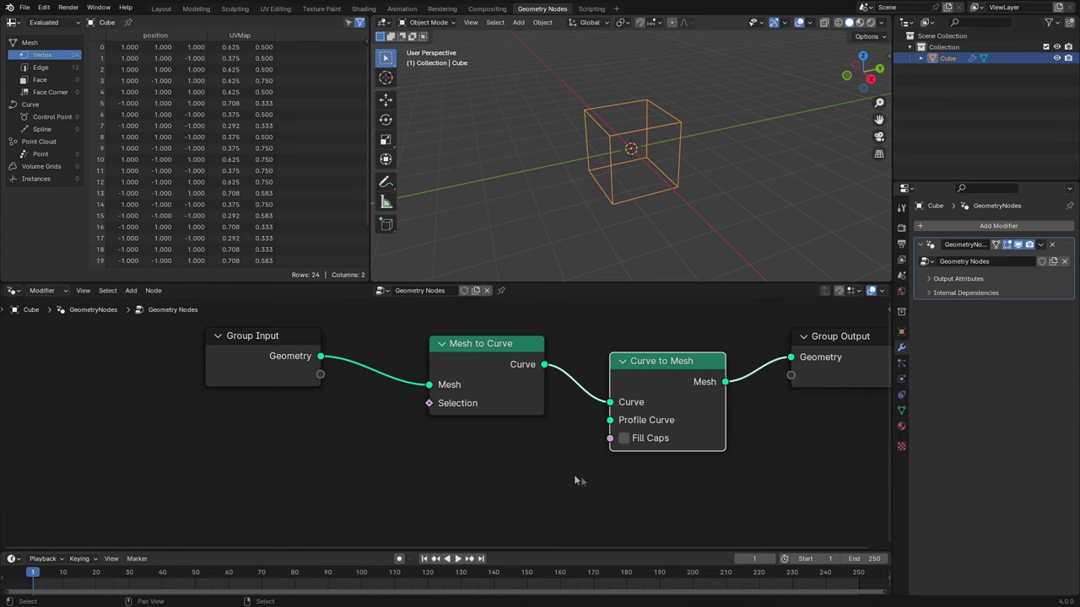
drag(485, 369, 460, 371)
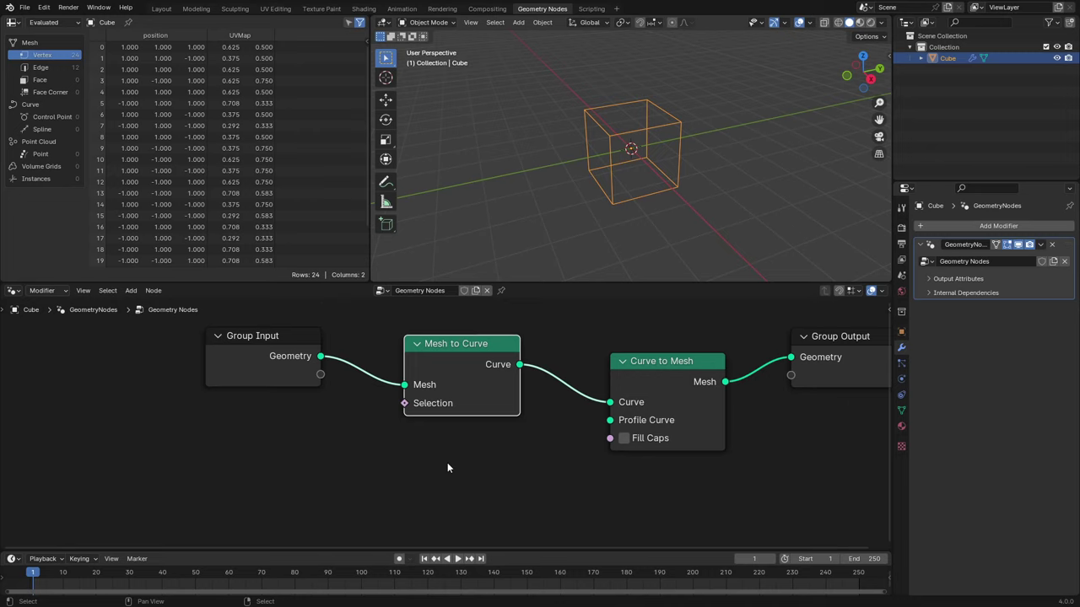
click(471, 467)
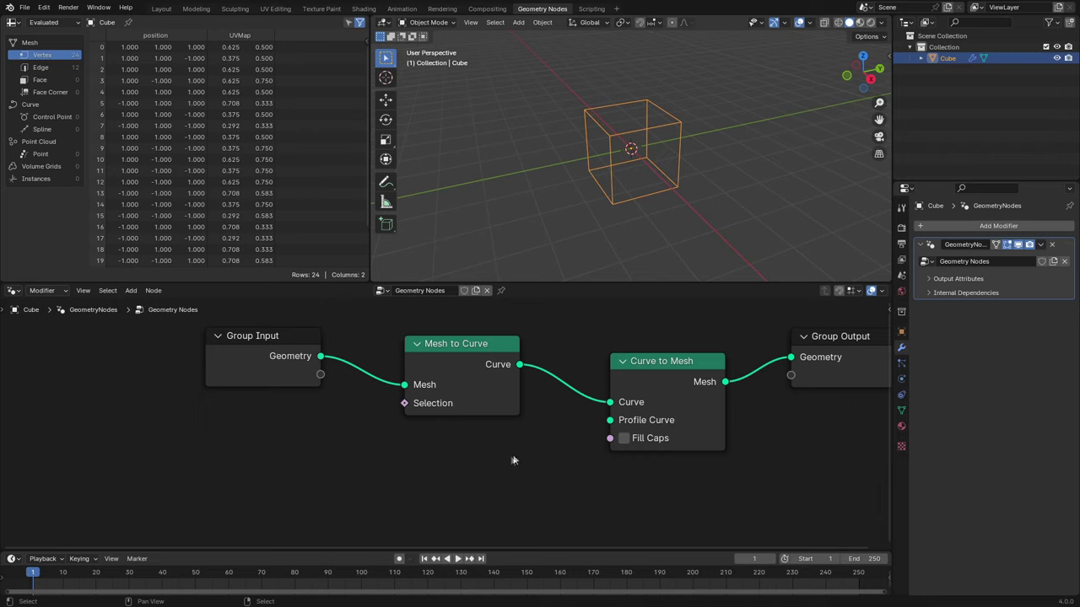
key(shift+a)
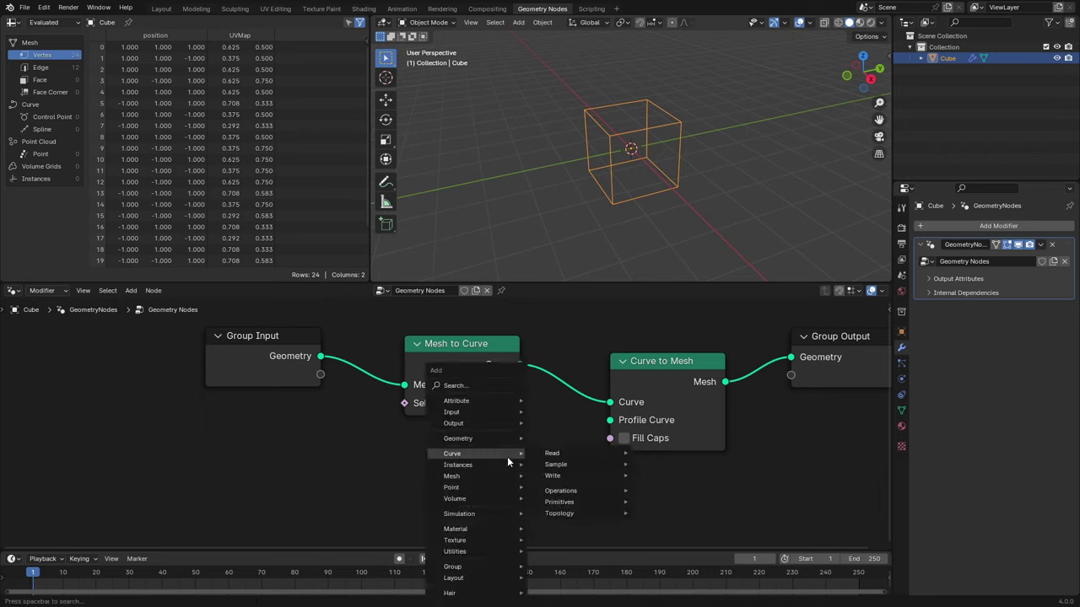
mouse_move(560, 502)
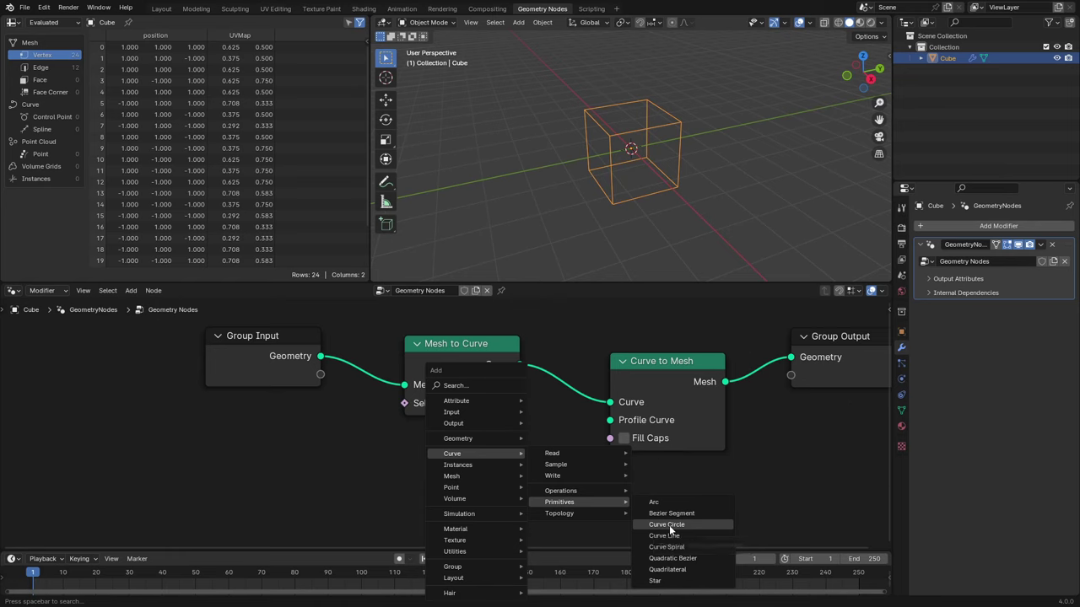
Add a Curve Circle node and connect it to the Curve to Mesh Profile Curve input
click(668, 525)
click(424, 450)
scroll(494, 457, down, 1)
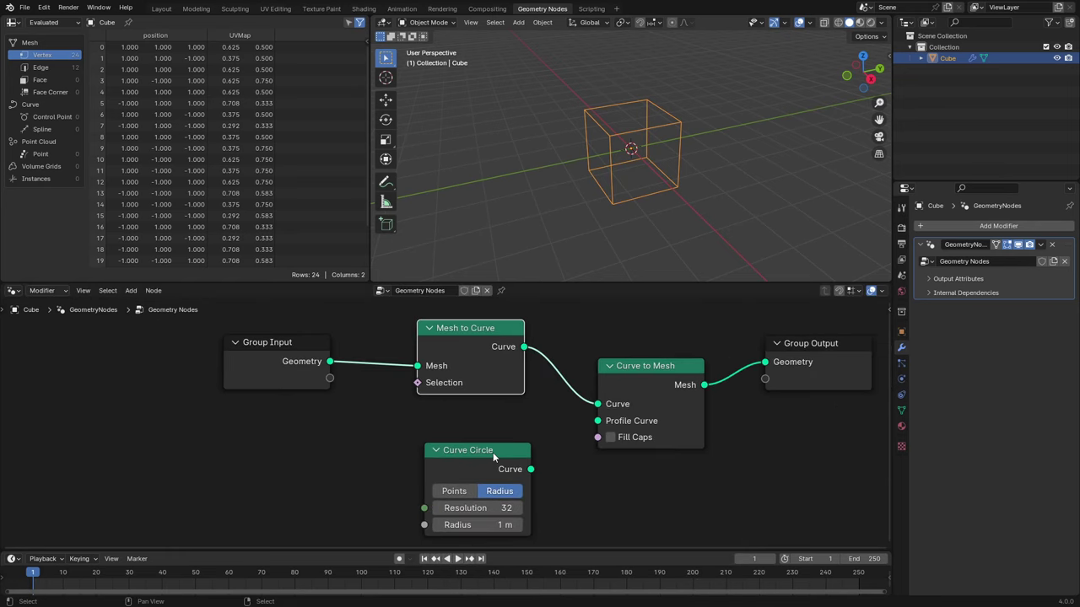
drag(492, 452, 501, 450)
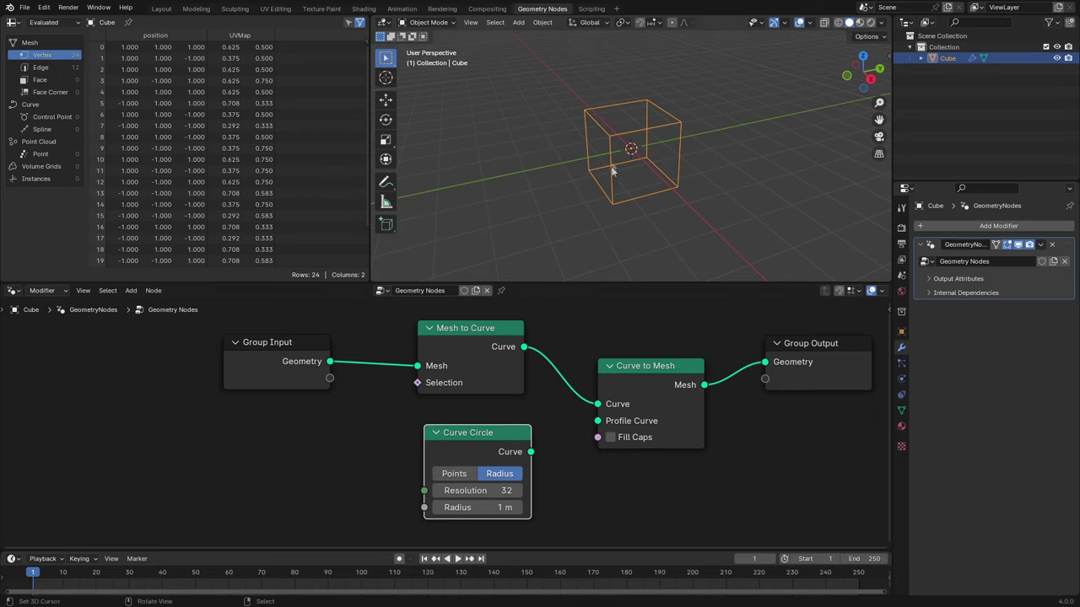
drag(531, 453, 597, 420)
Set the Curve Circle to Resolution 6 and Radius 0.1 m
click(477, 491)
text(11)
key(Return)
mouse_move(477, 490)
mouse_down()
mouse_move(447, 490)
mouse_move(506, 507)
mouse_move(481, 507)
mouse_up()
click(472, 507)
text(0.1)
key(Return)
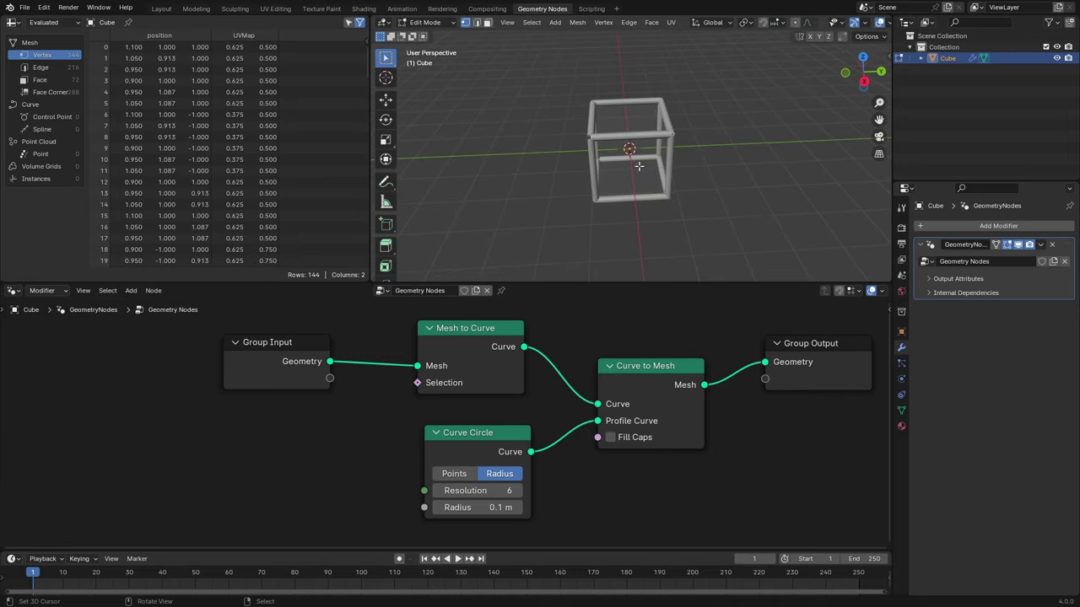
In face select mode, extrude the cube's right face into a second tube-framed box
middle_drag(639, 166, 656, 150)
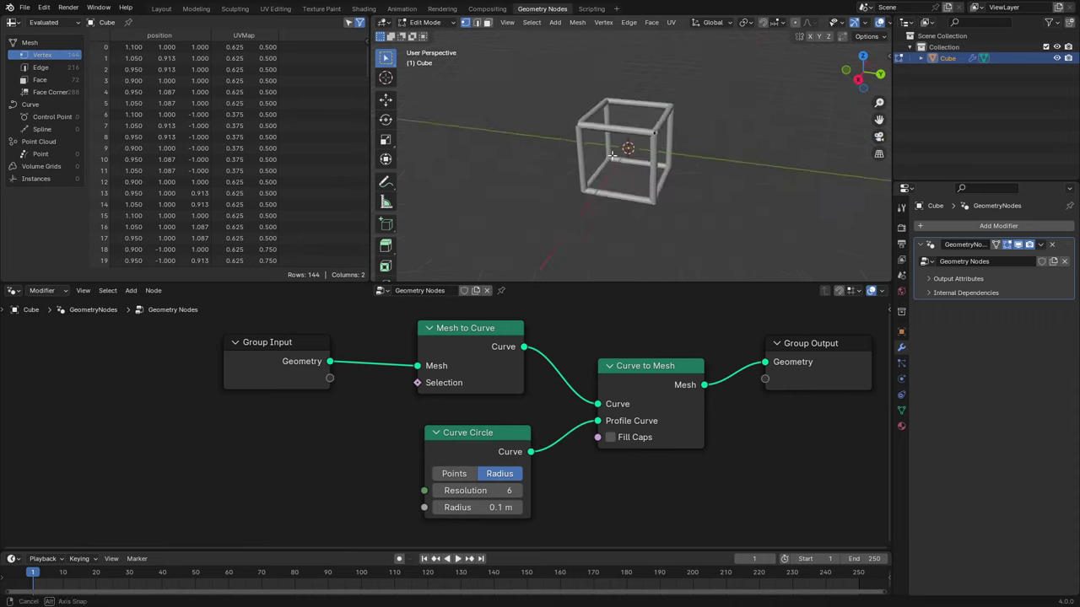
key(3)
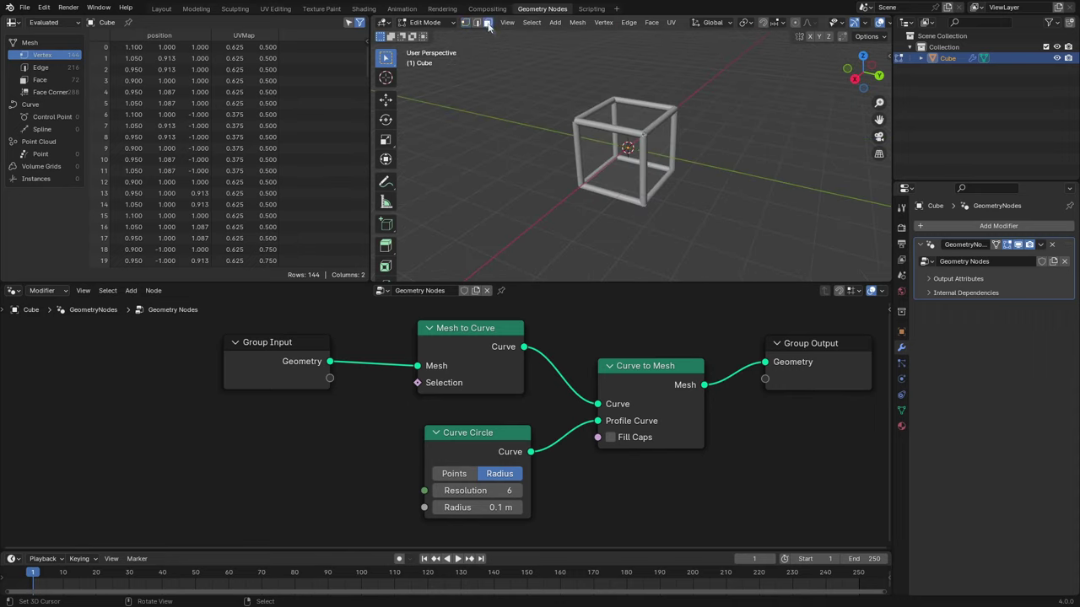
click(661, 146)
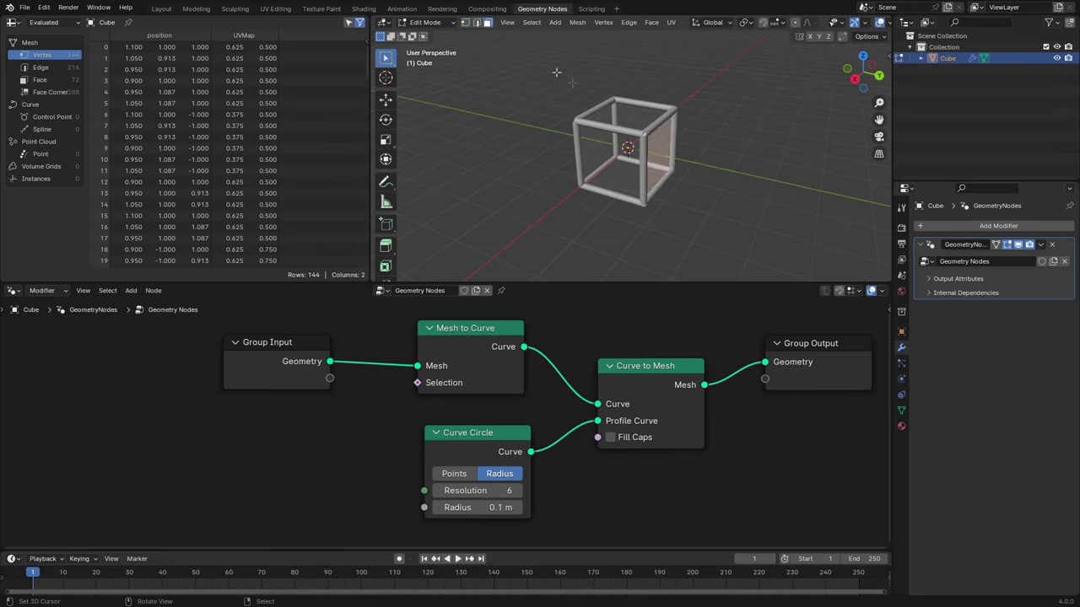
middle_drag(687, 152, 707, 150)
key(e)
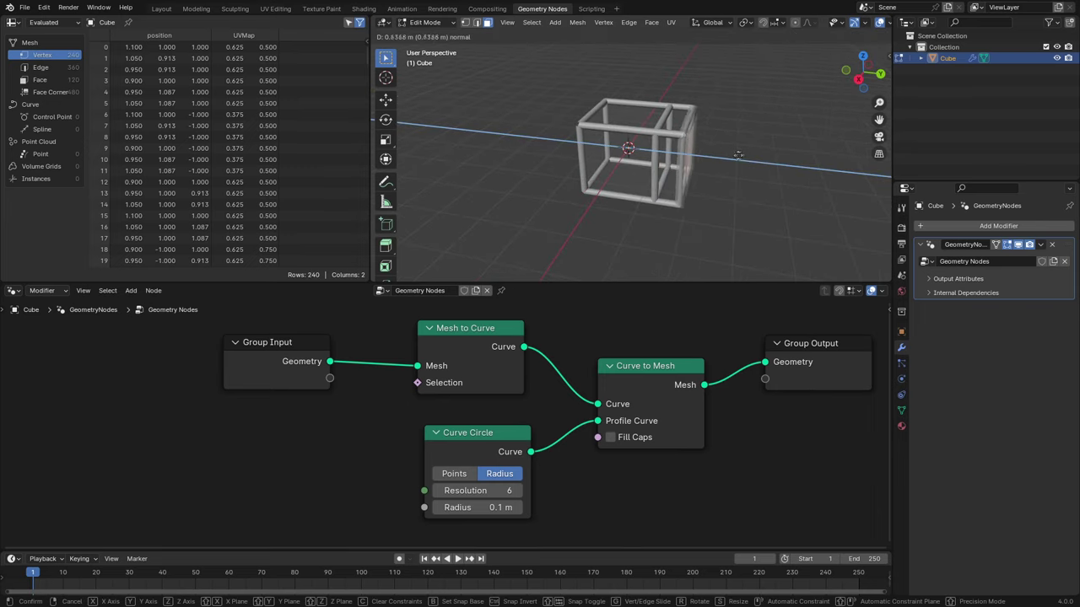
click(701, 124)
Extrude one more box from the frame, then nudge the Group Input node left
key(e)
click(701, 110)
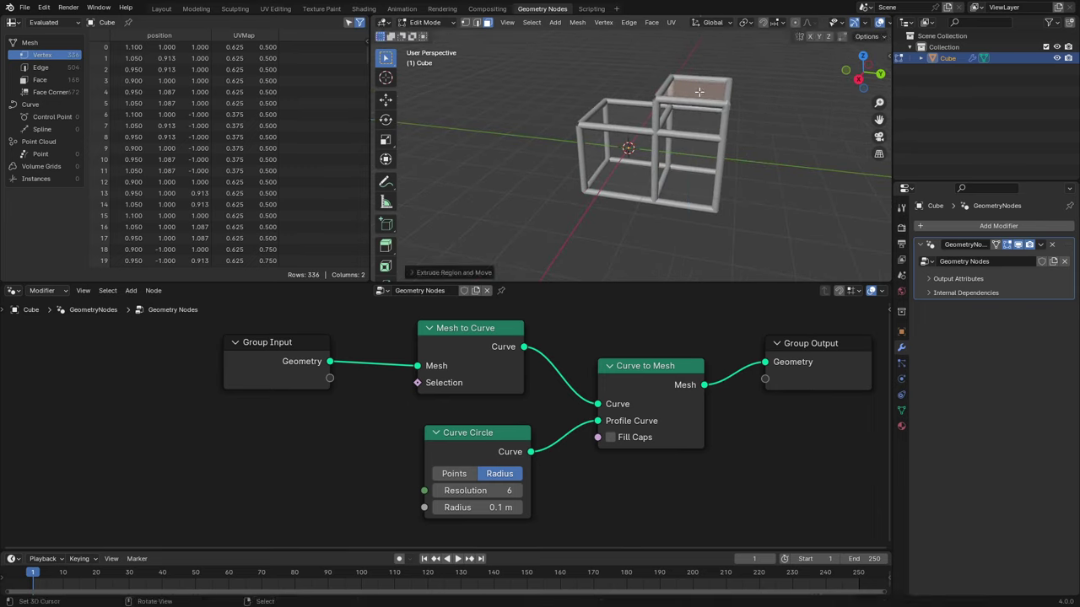
middle_drag(701, 109, 677, 167)
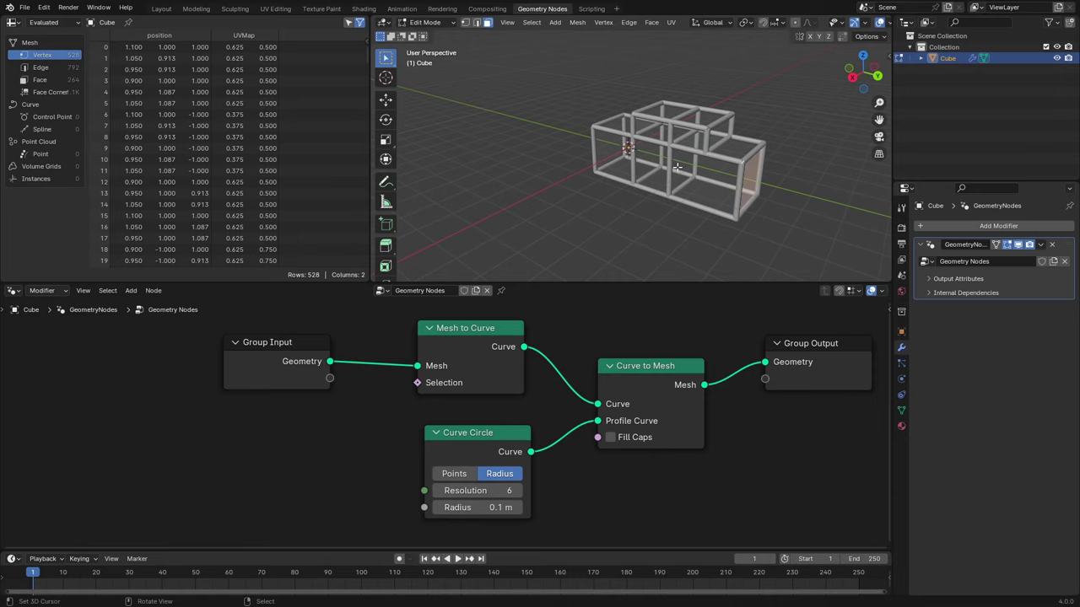
drag(268, 342, 250, 342)
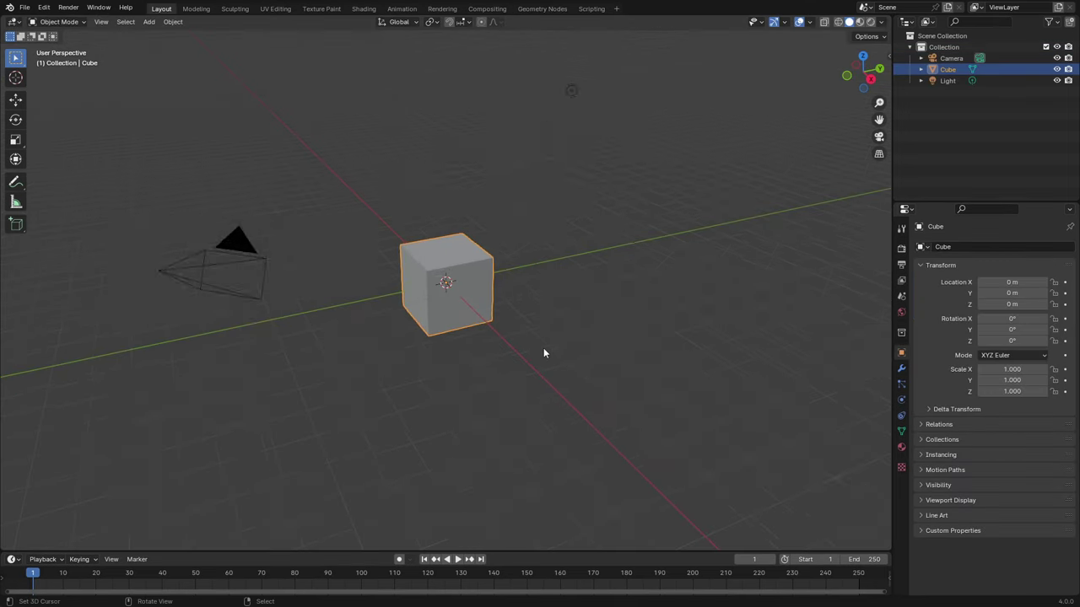
mouse_move(545, 355)
middle_down()
mouse_move(489, 330)
mouse_move(641, 318)
mouse_move(467, 317)
mouse_move(525, 318)
mouse_move(540, 288)
middle_up()
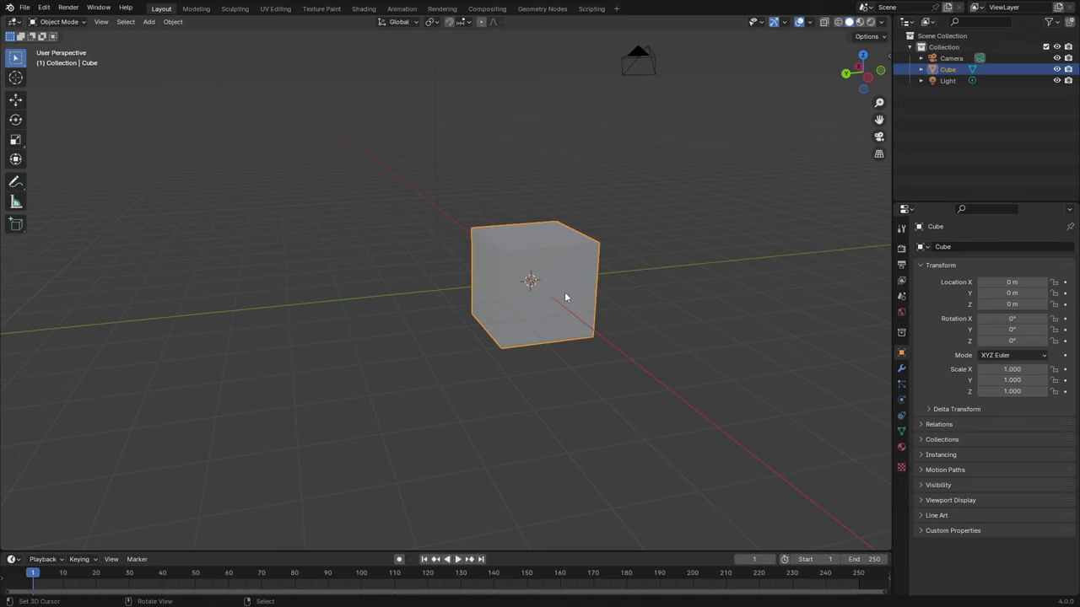
Scale the cube via the Resize panel to X 2.238, Y 2.298, Z 2.418, then enter Edit Mode
key(s)
click(601, 314)
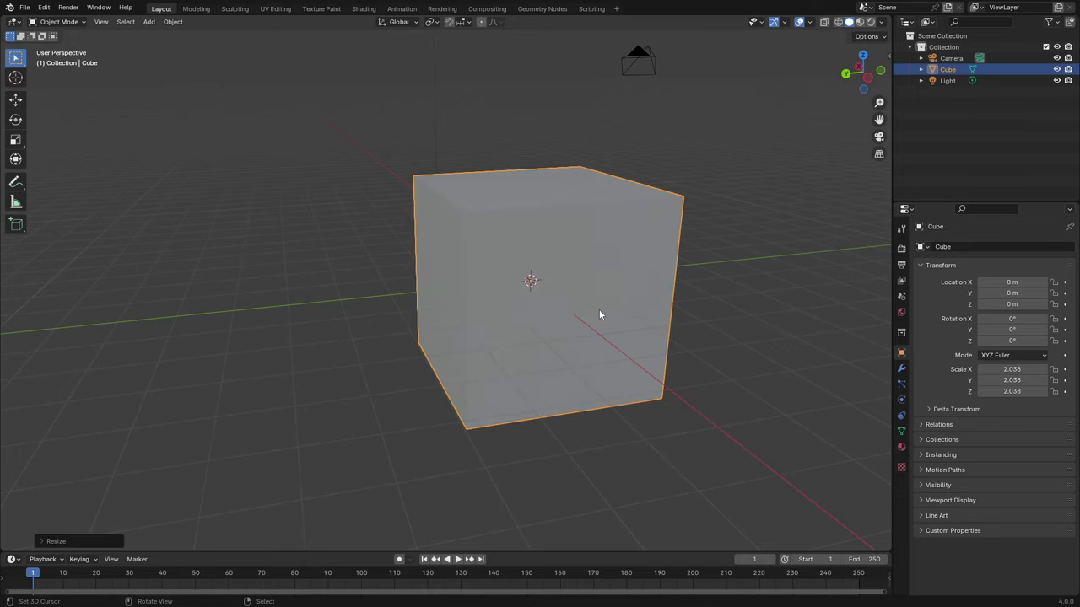
click(43, 544)
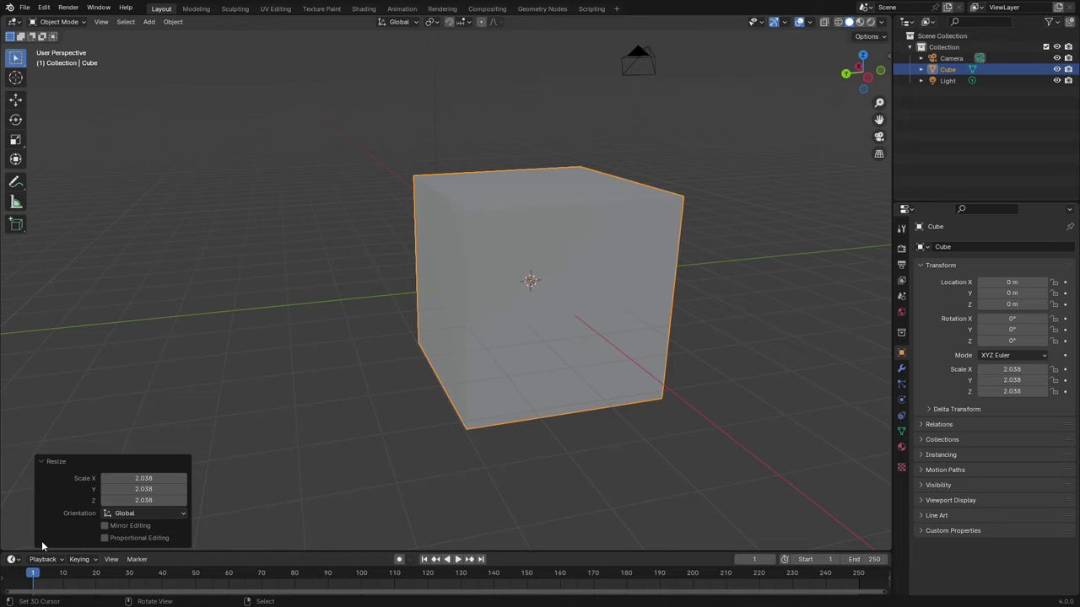
mouse_move(143, 478)
mouse_down()
mouse_move(168, 478)
mouse_move(135, 478)
mouse_move(177, 500)
mouse_up()
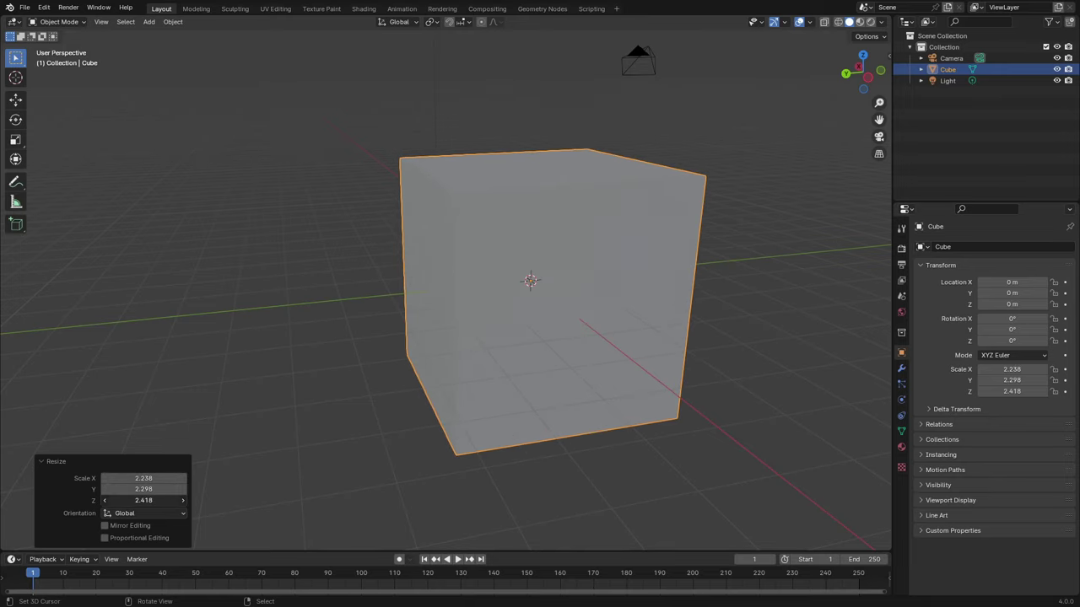
key(Tab)
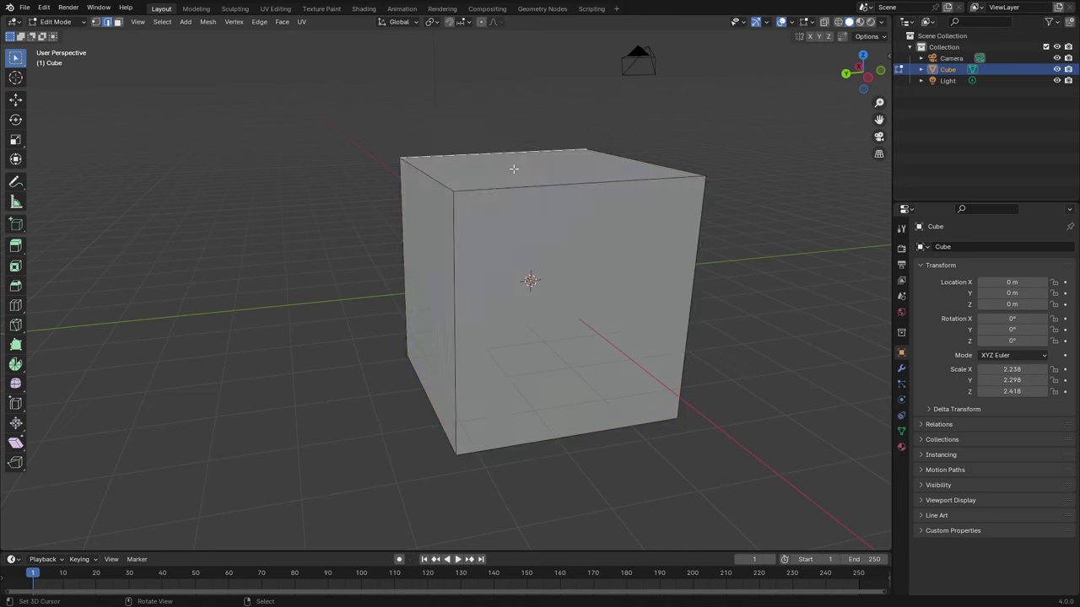
Extrude the cube's top face upward and offset it 0.35 m in X and 0.44 m in Y
scroll(514, 169, down, 4)
middle_drag(514, 173, 524, 201)
click(523, 204)
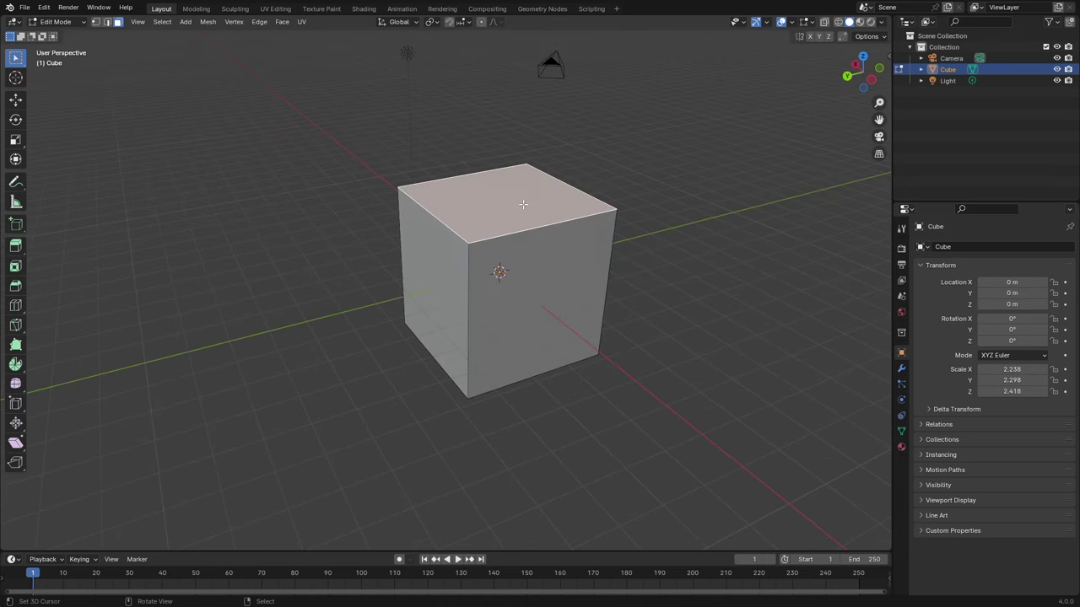
key(e)
click(509, 188)
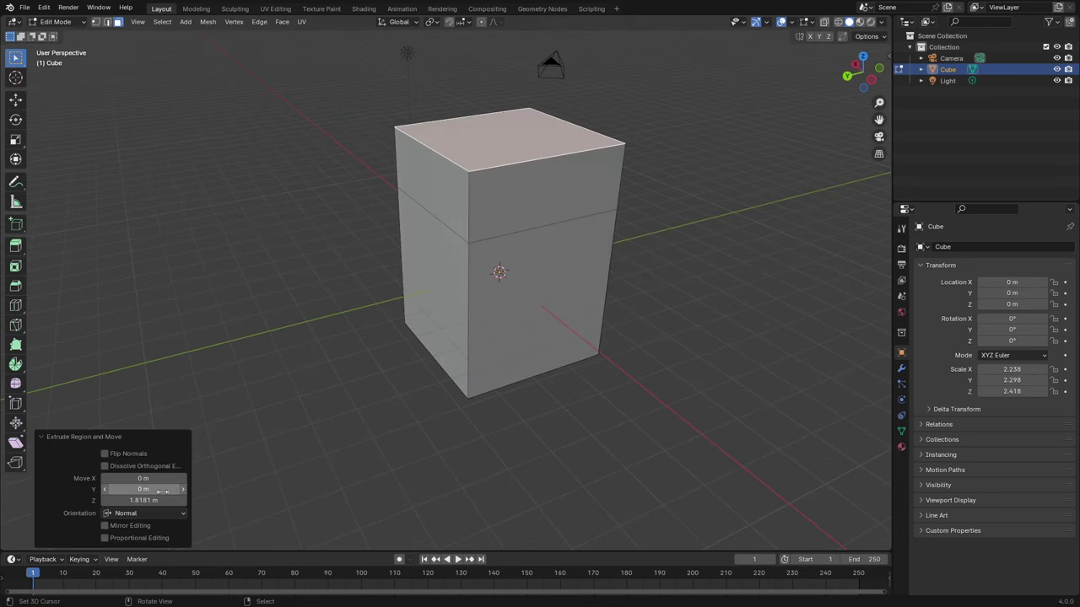
mouse_move(122, 478)
mouse_down()
mouse_move(148, 478)
mouse_move(139, 500)
mouse_move(152, 500)
mouse_up()
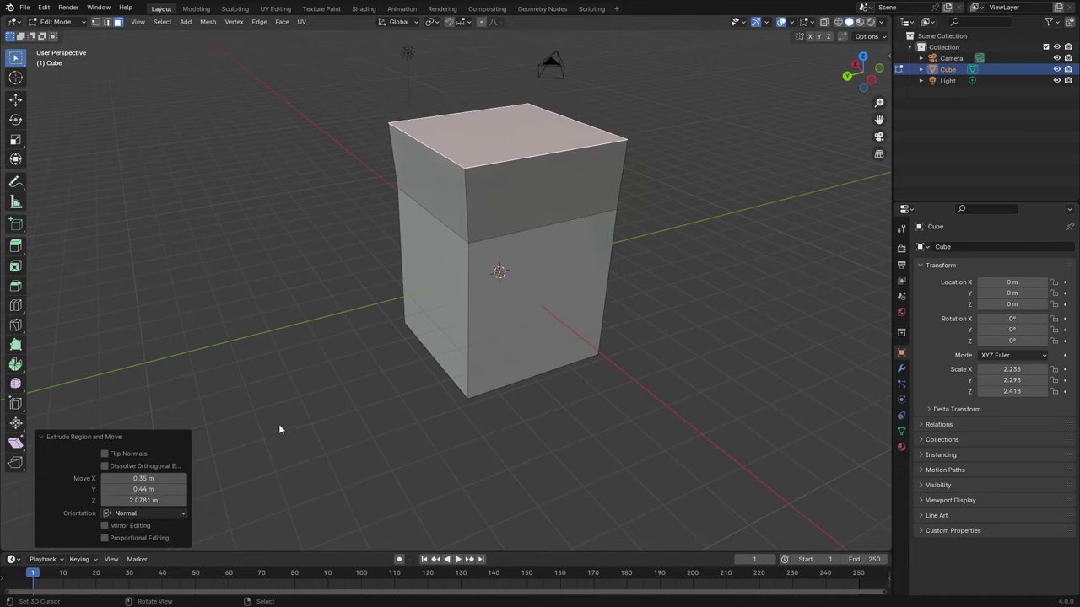
click(42, 437)
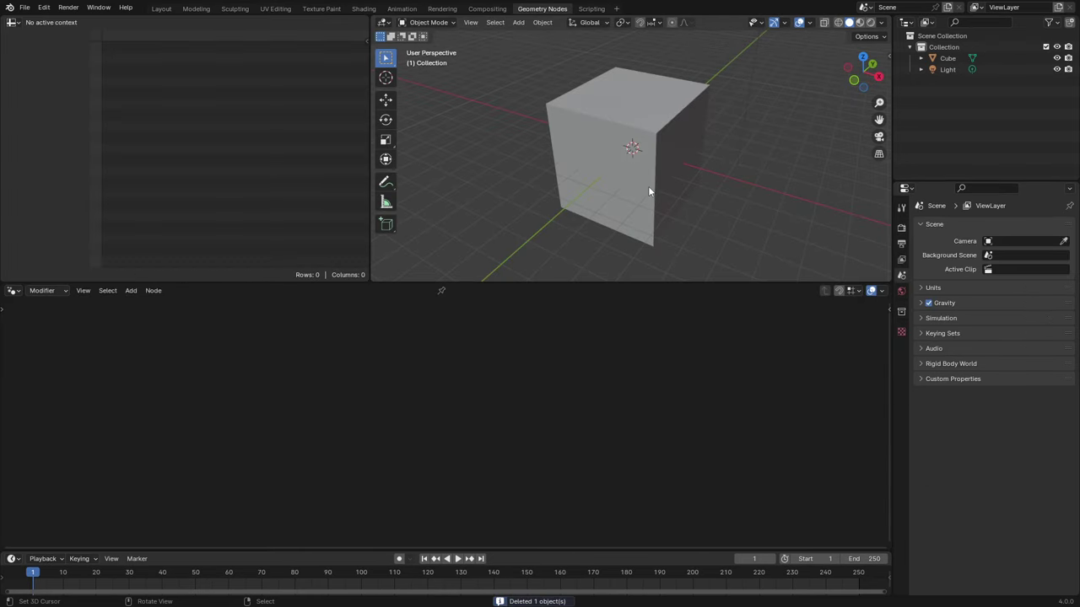
click(648, 192)
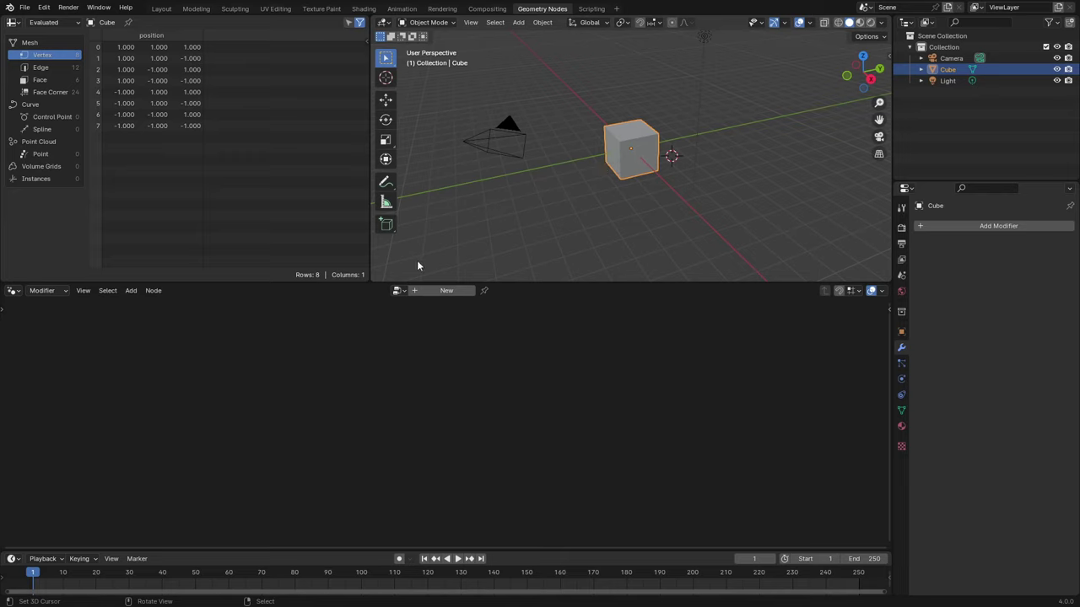
Switch the node editor type from Modifier to Tool and create a new node tree, centering the view
click(57, 291)
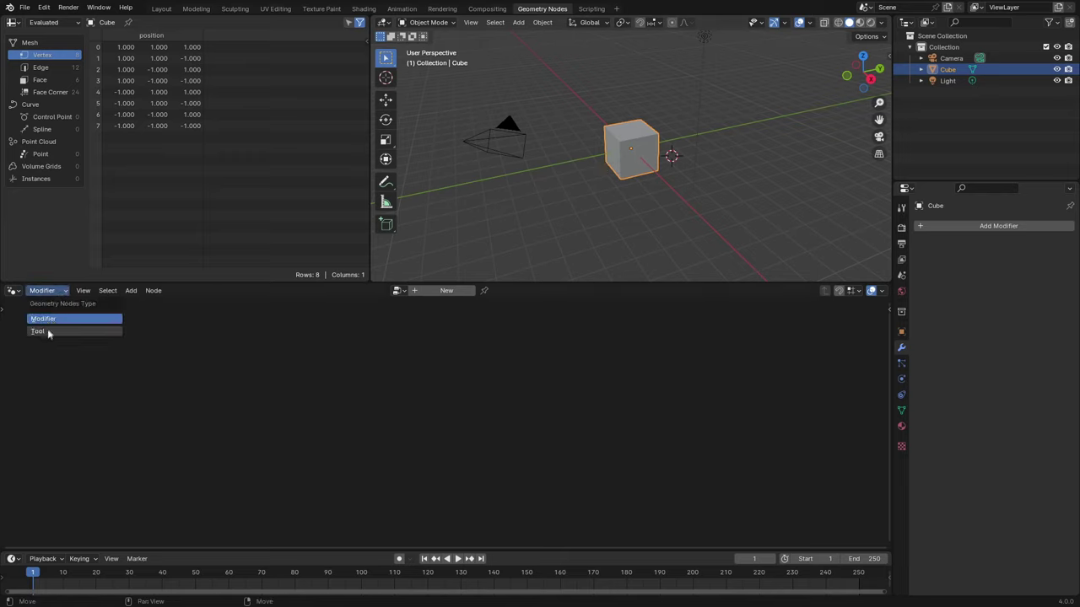
click(48, 331)
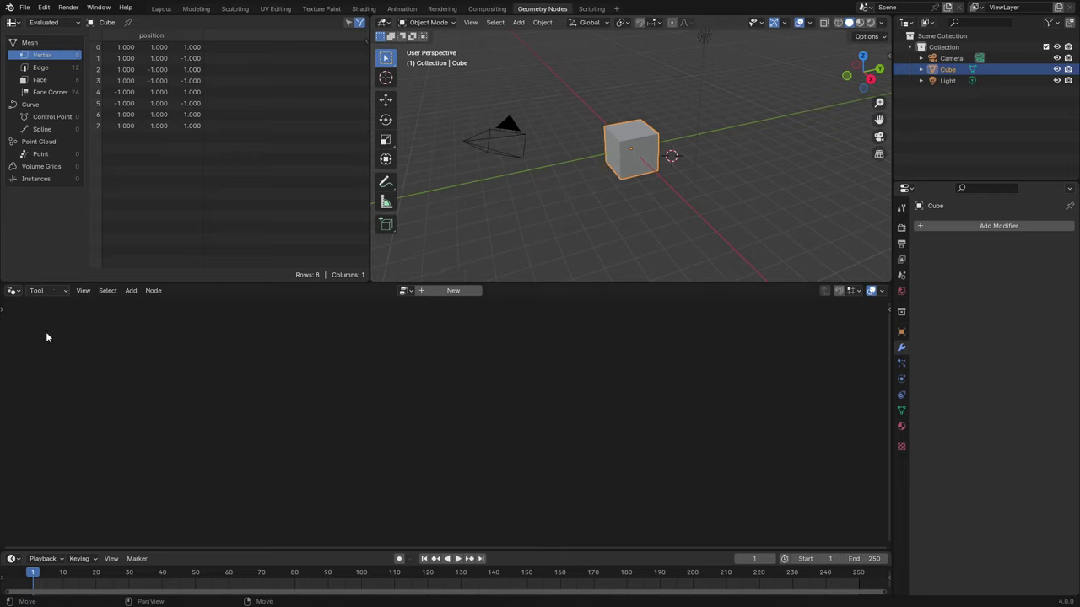
click(452, 291)
scroll(540, 509, down, 1)
middle_drag(530, 489, 582, 441)
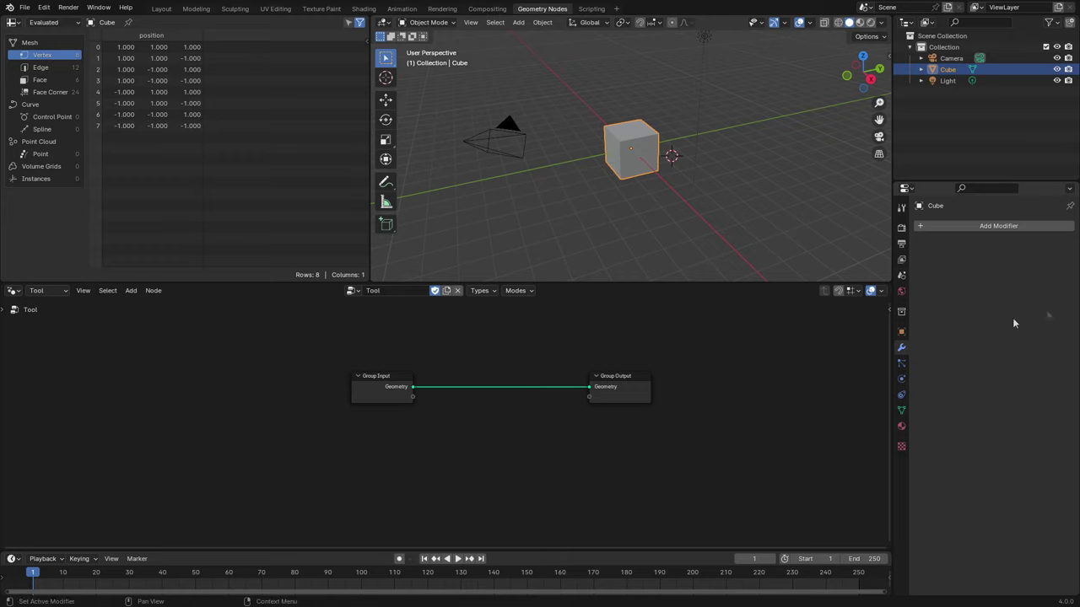
scroll(480, 440, up, 2)
Insert a Mesh to Curve node between Group Input and Group Output, shifting Group Output right for room
key(shift+a)
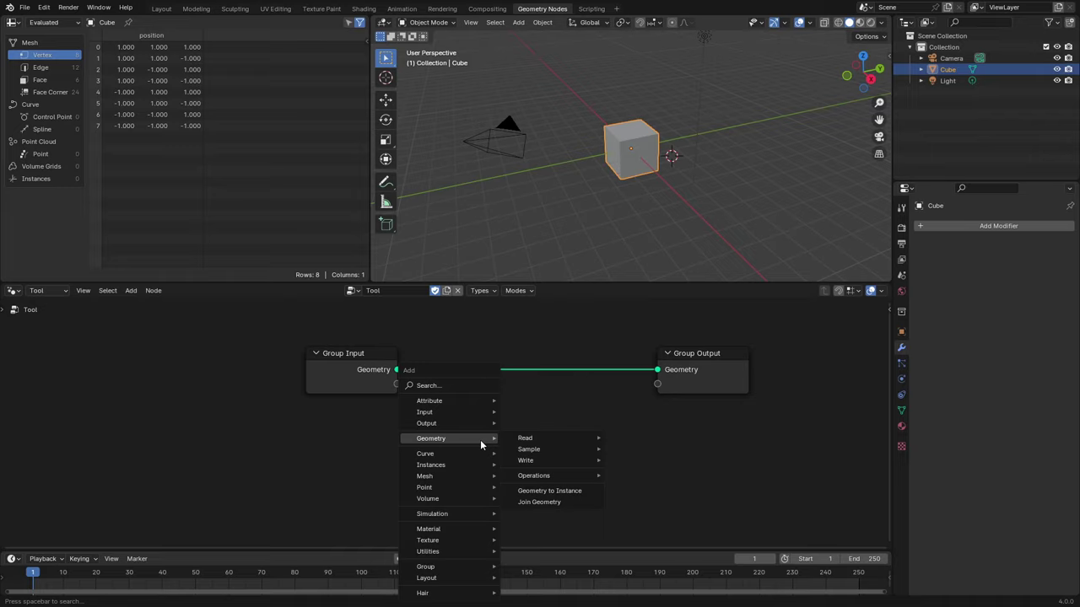
mouse_move(424, 476)
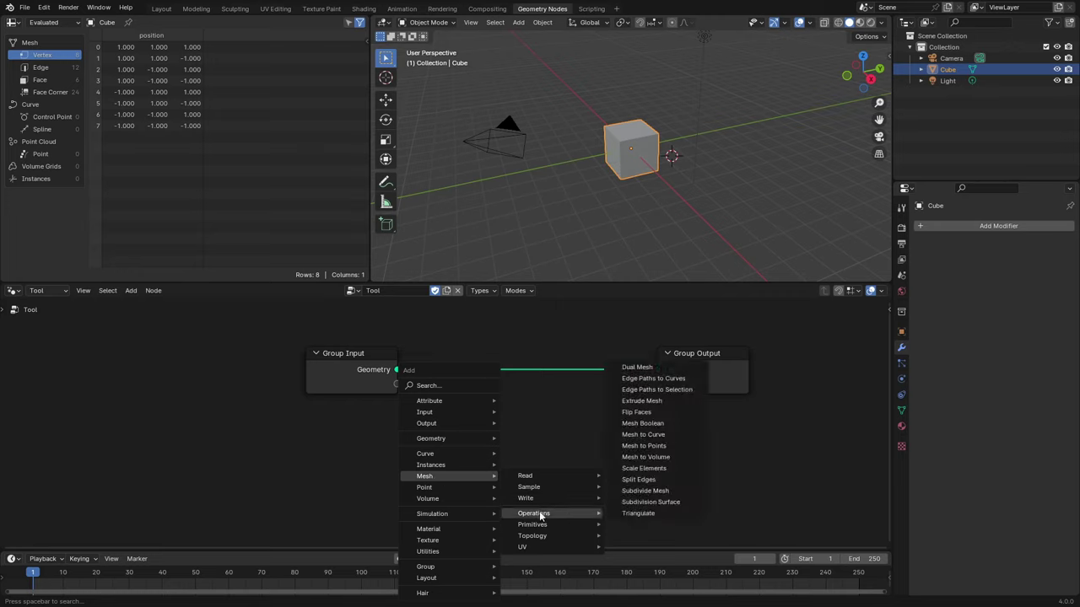
mouse_move(534, 513)
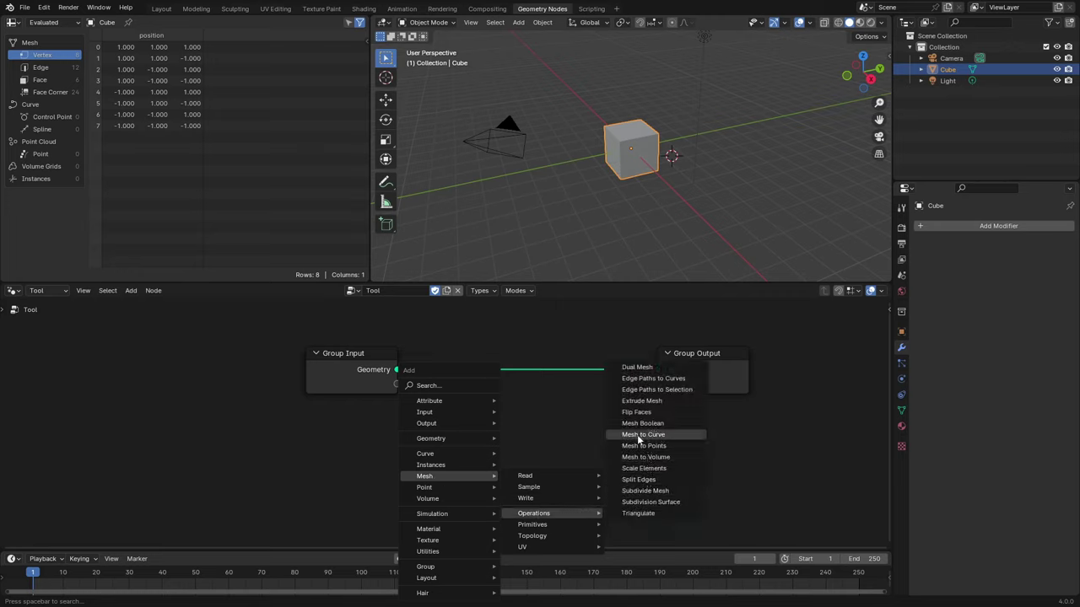
click(664, 435)
click(473, 404)
middle_drag(585, 468, 543, 441)
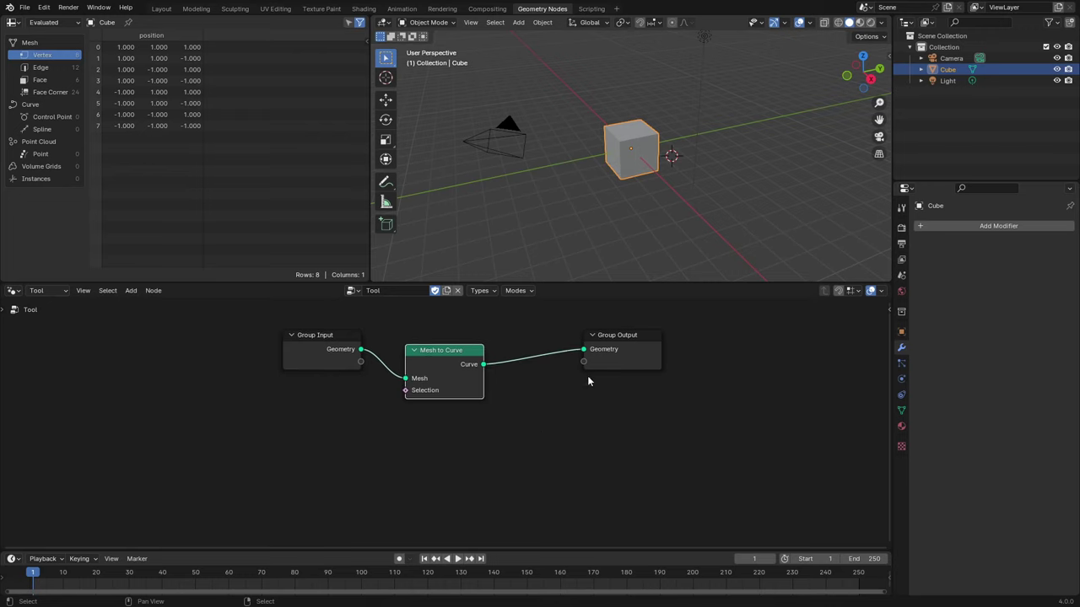
drag(613, 349, 657, 354)
Insert a Curve to Mesh node between Mesh to Curve and Group Output
key(shift+a)
mouse_move(535, 379)
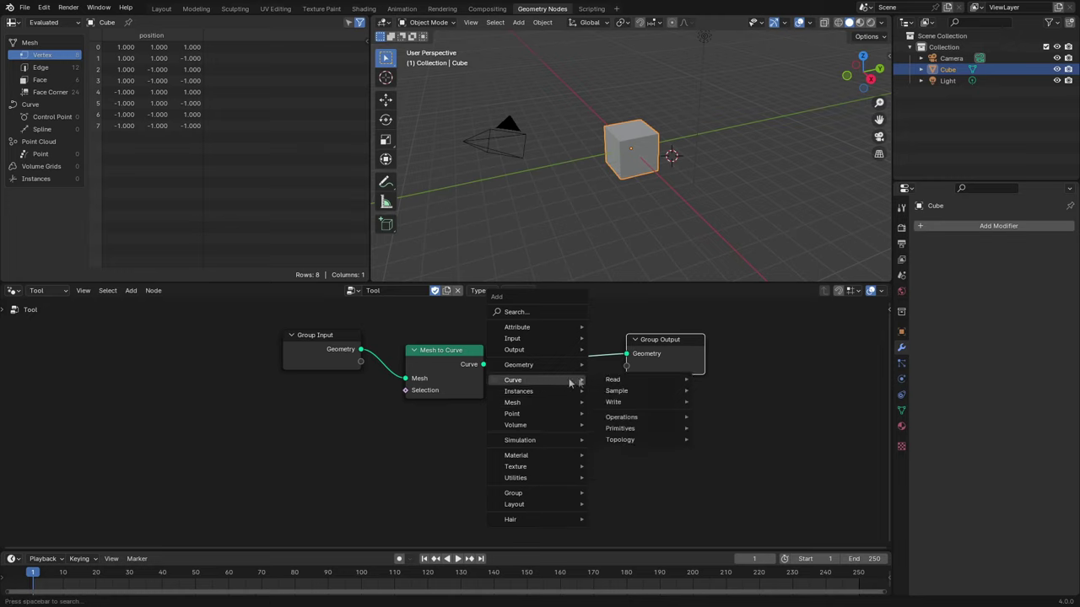
mouse_move(621, 416)
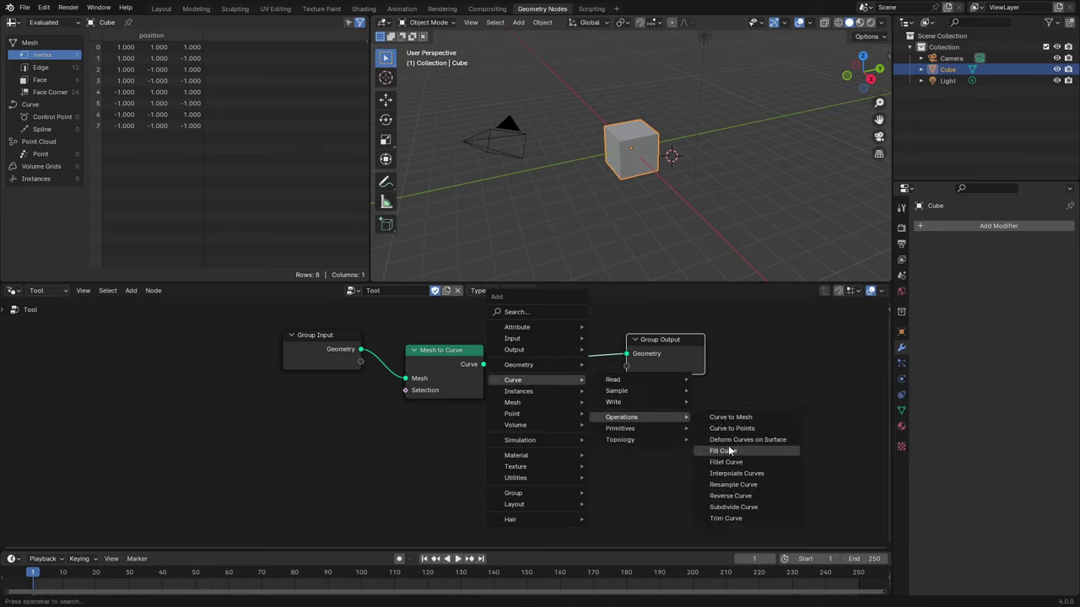
click(724, 419)
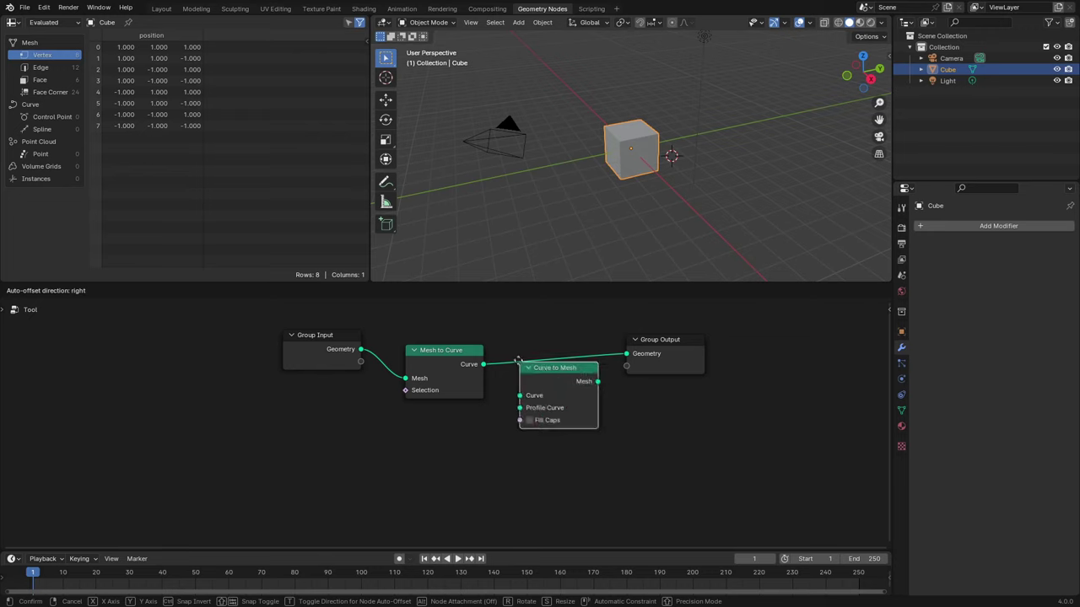
click(561, 371)
middle_drag(467, 446, 531, 432)
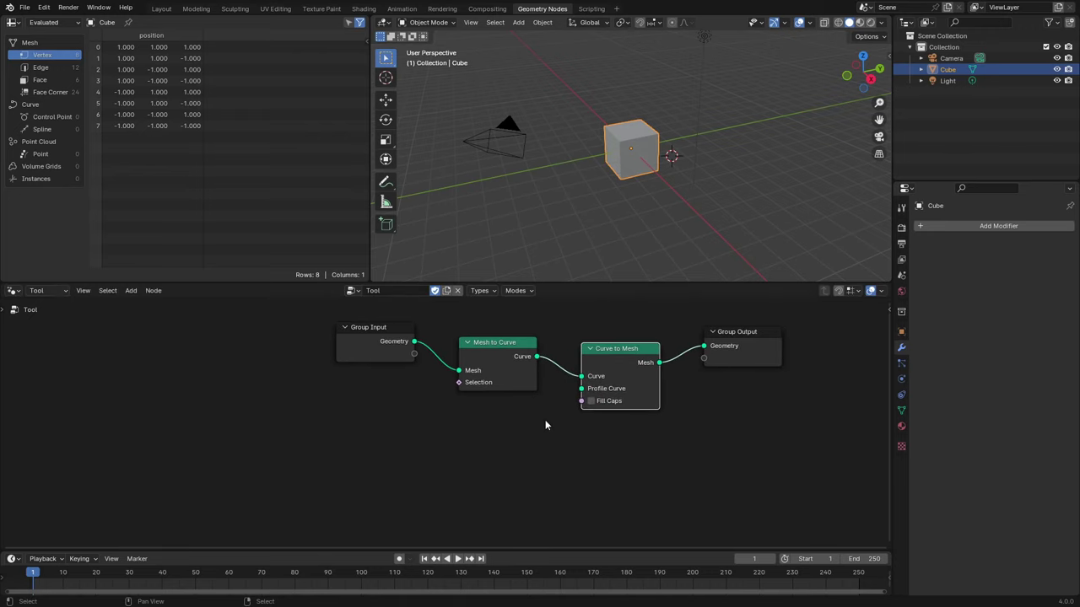
key(shift+a)
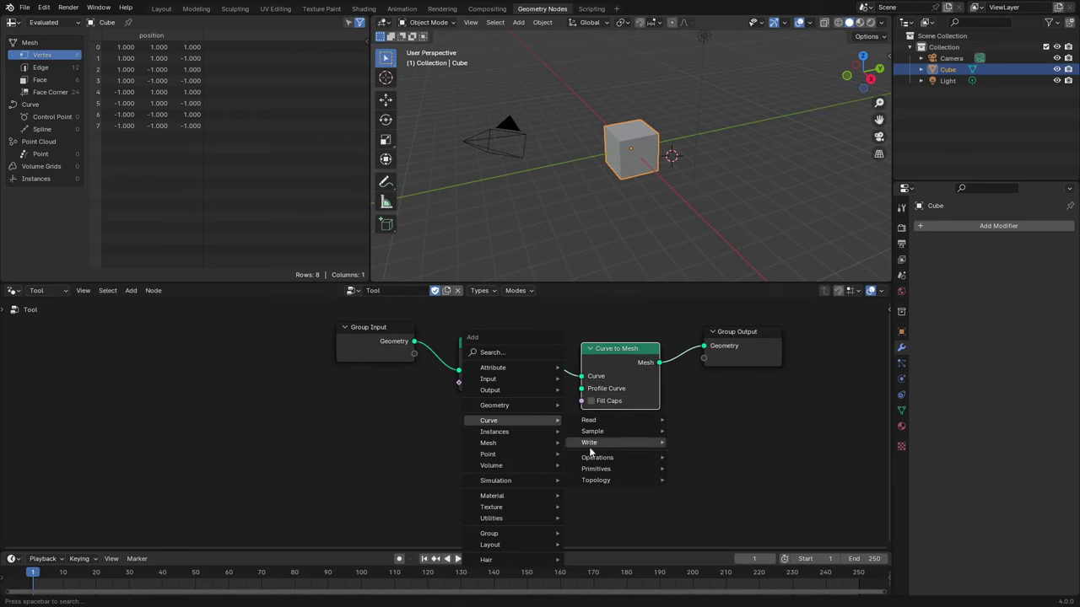
mouse_move(597, 469)
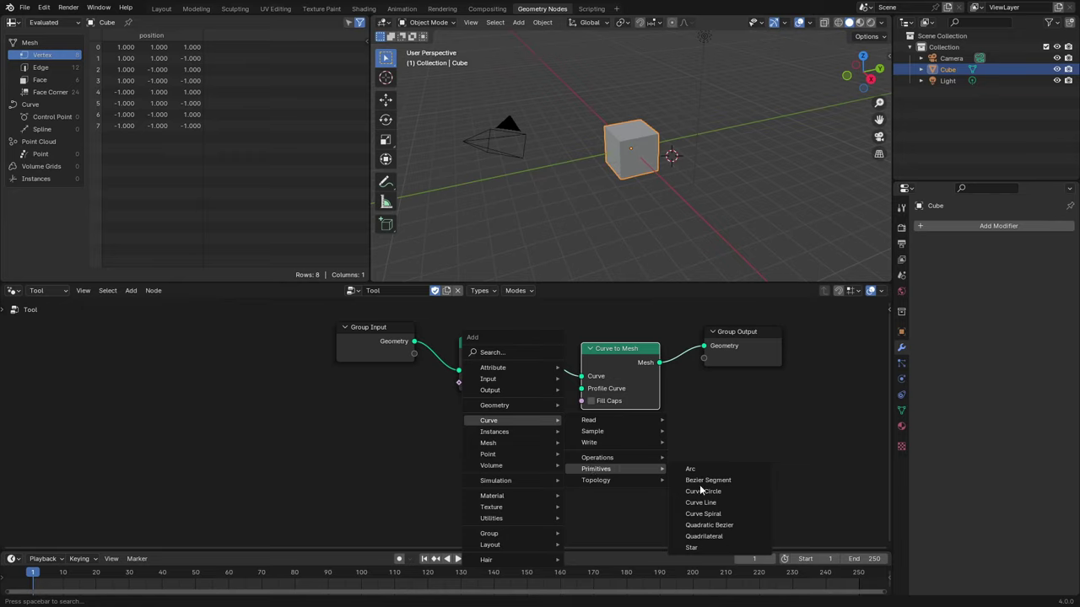
Add a Curve Circle (resolution 32, radius 1 m) under the chain, wired into Curve to Mesh's Profile Curve
click(703, 492)
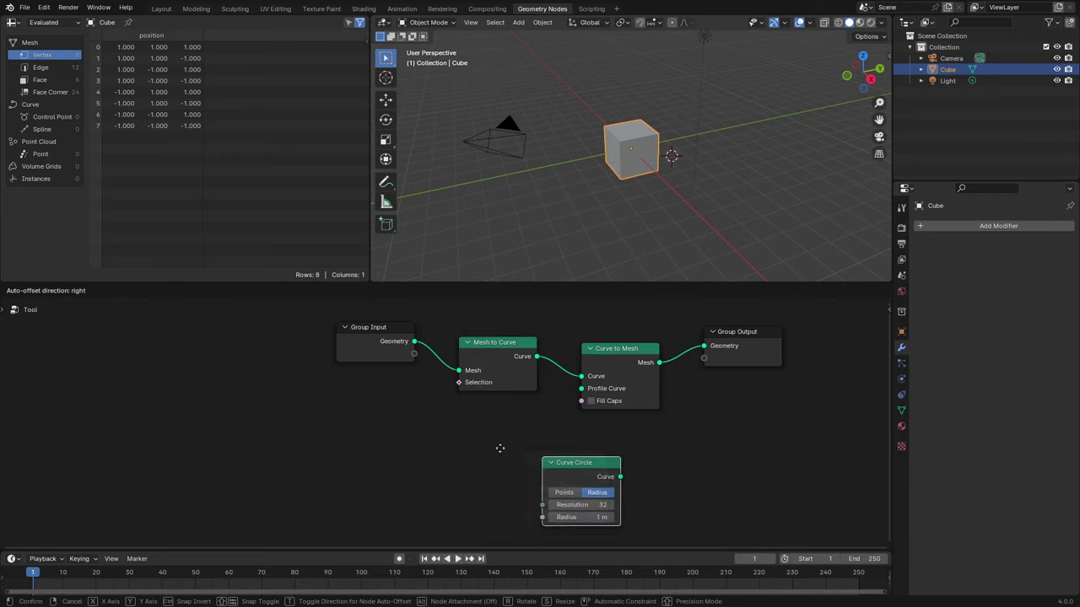
click(382, 409)
drag(502, 437, 582, 389)
drag(468, 436, 504, 423)
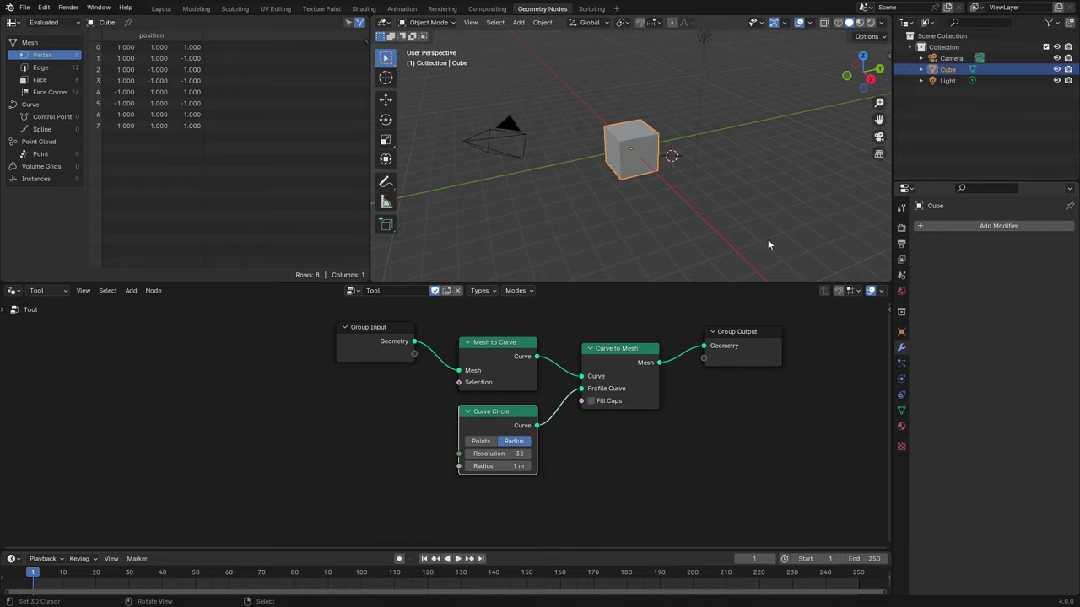
click(38, 290)
click(426, 24)
Put the cube in Edit Mode with nothing selected and nudge Group Input up and left
click(428, 47)
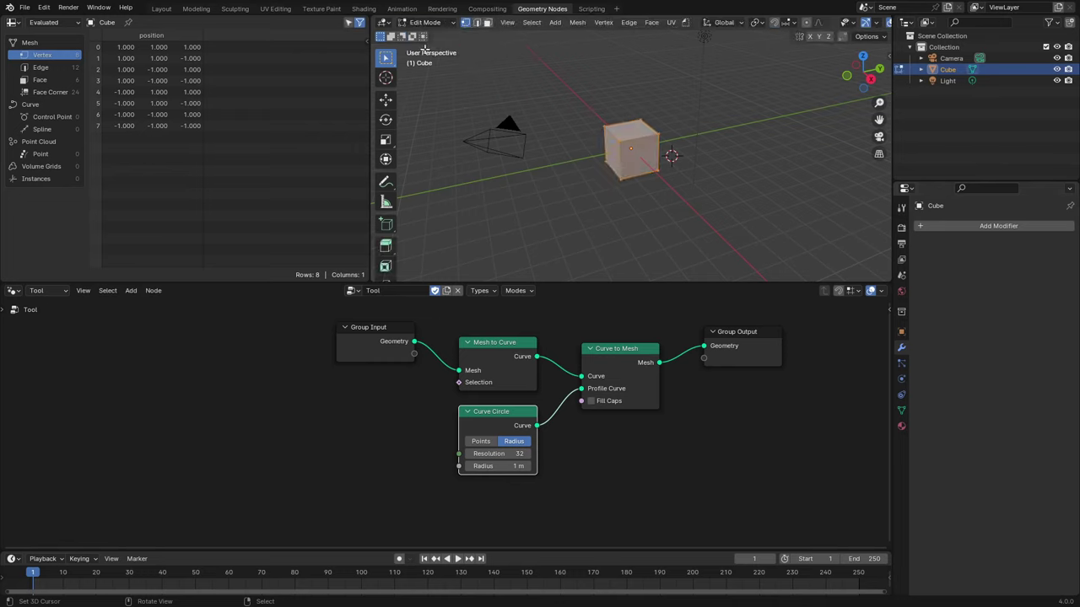
click(671, 225)
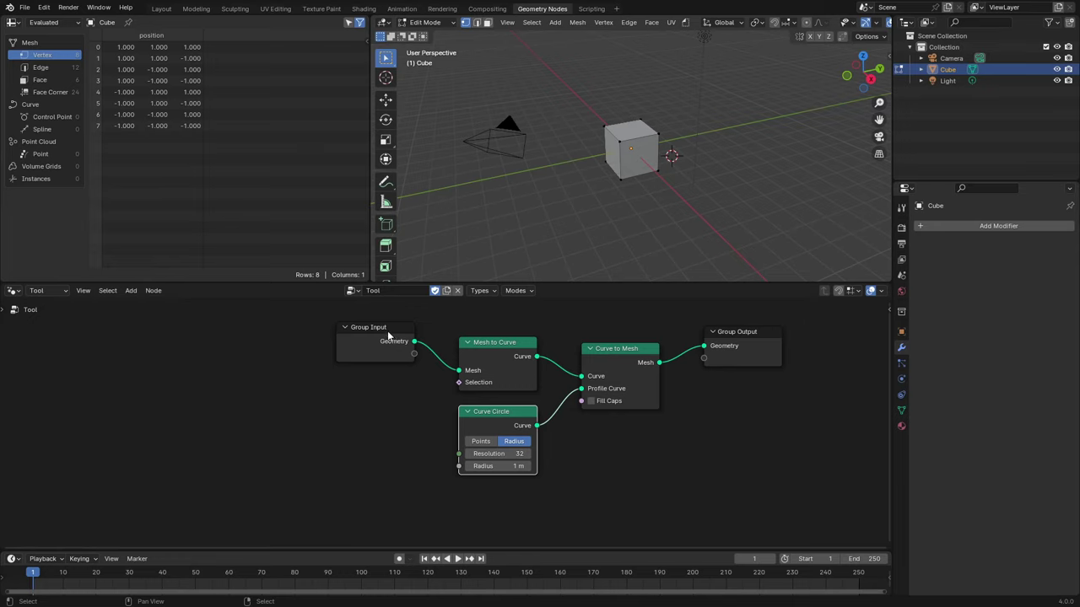
drag(389, 337, 367, 330)
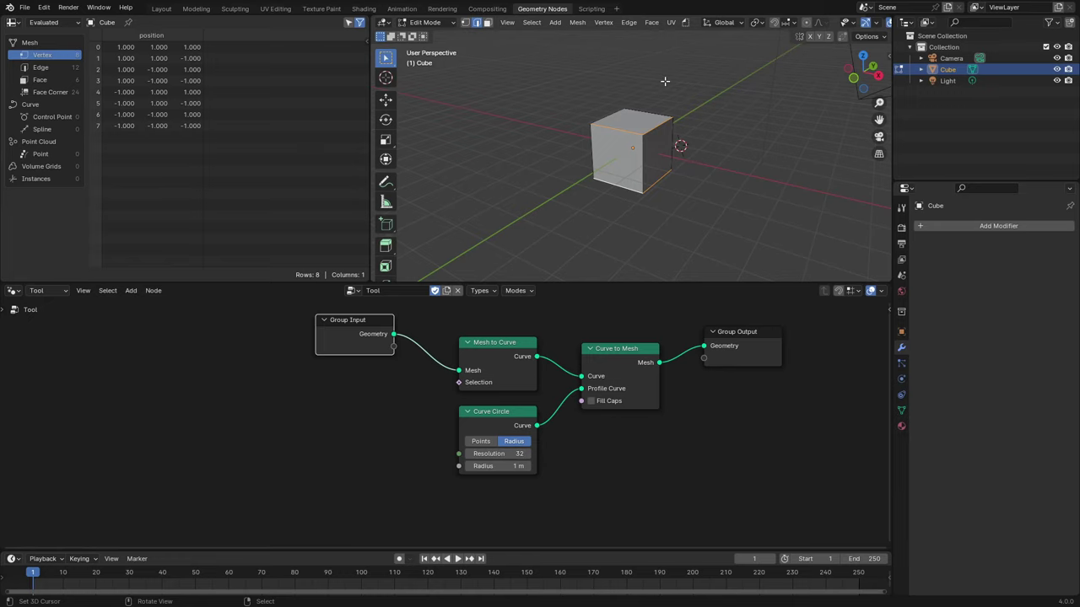
click(688, 24)
click(701, 49)
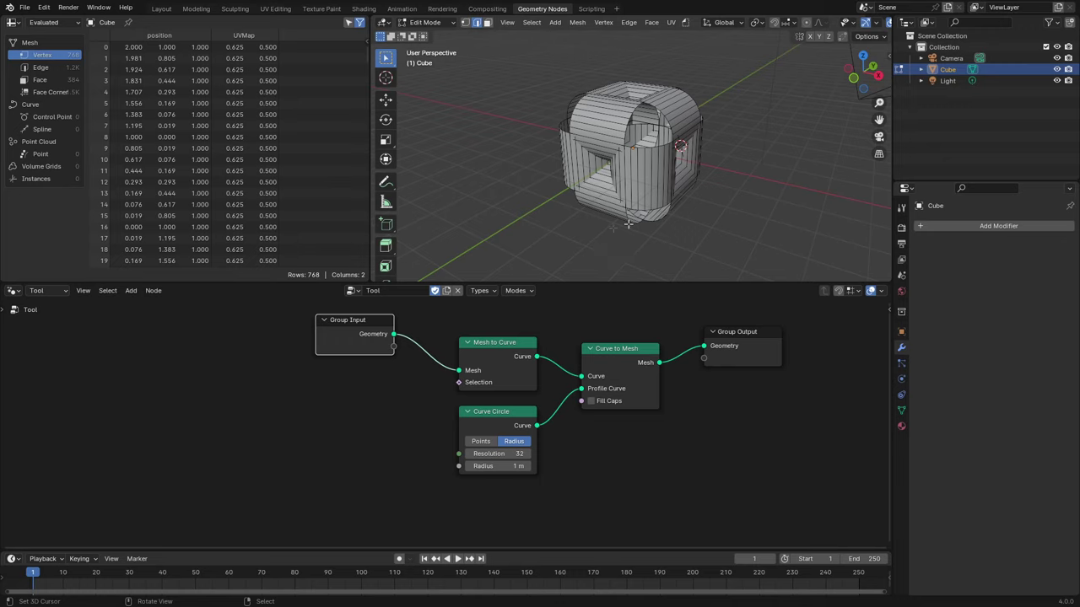
click(527, 465)
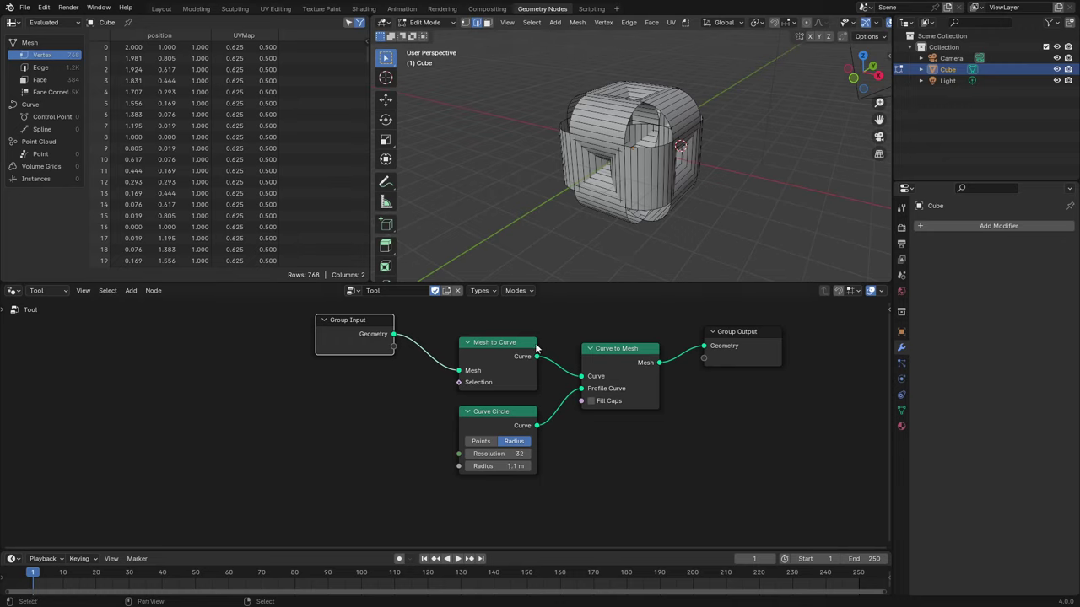
click(685, 23)
click(692, 49)
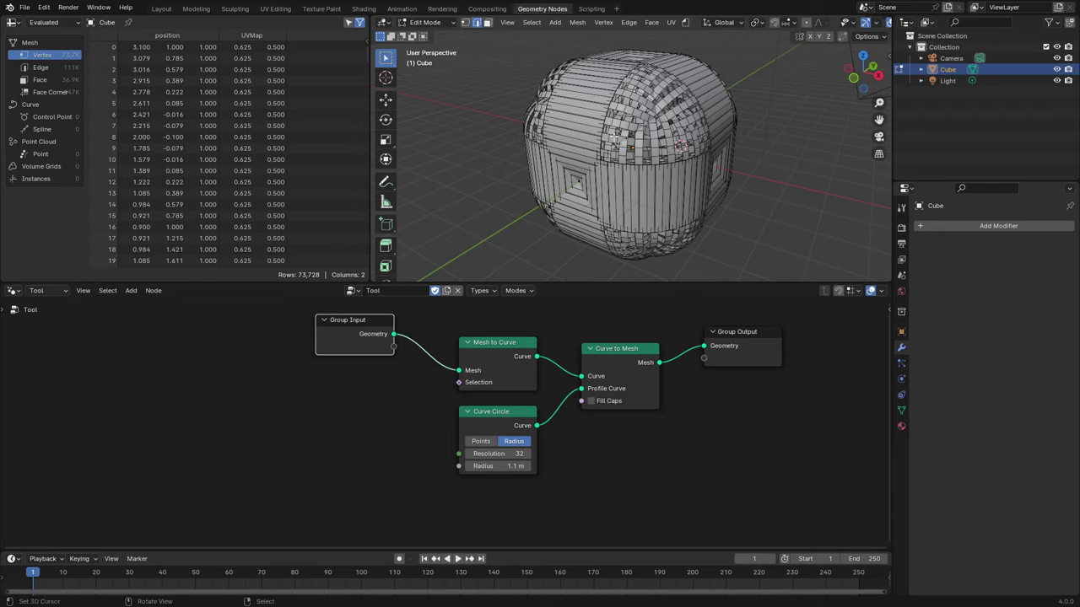
key(Tab)
click(424, 22)
click(430, 44)
key(ctrl+z)
key(ctrl+z)
key(ctrl+z)
key(ctrl+z)
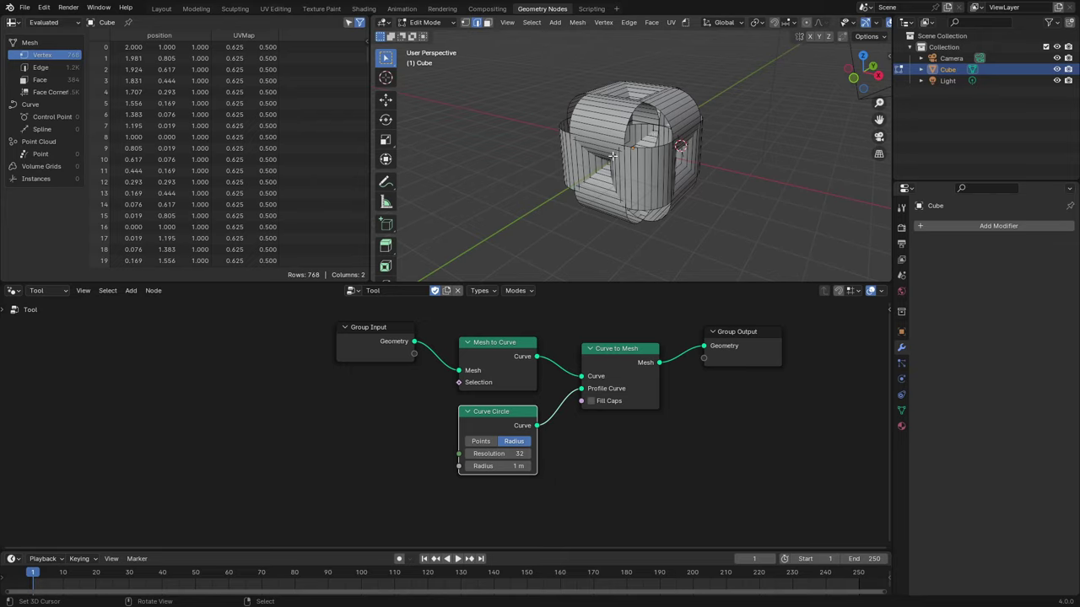
key(ctrl+z)
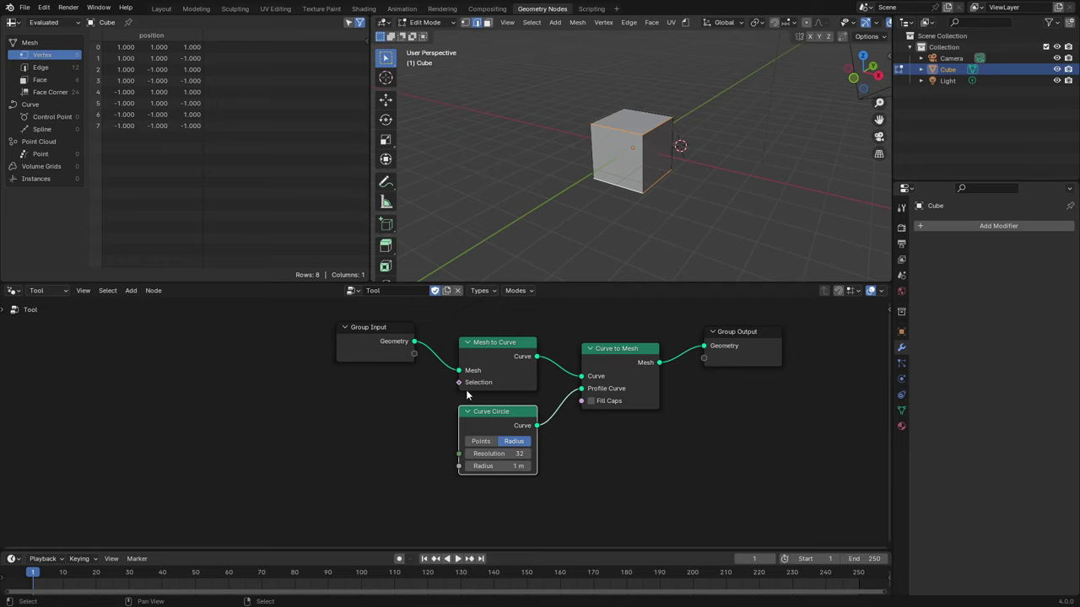
drag(459, 382, 323, 393)
Add a Selection node feeding Mesh to Curve's Selection input via link search
text(sele)
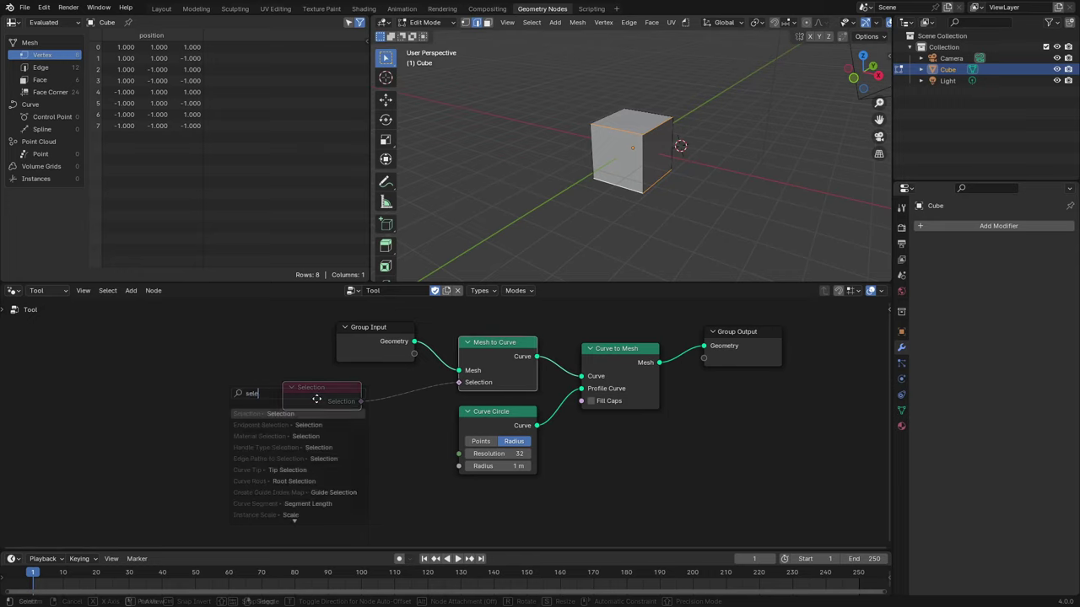
key(Return)
click(352, 411)
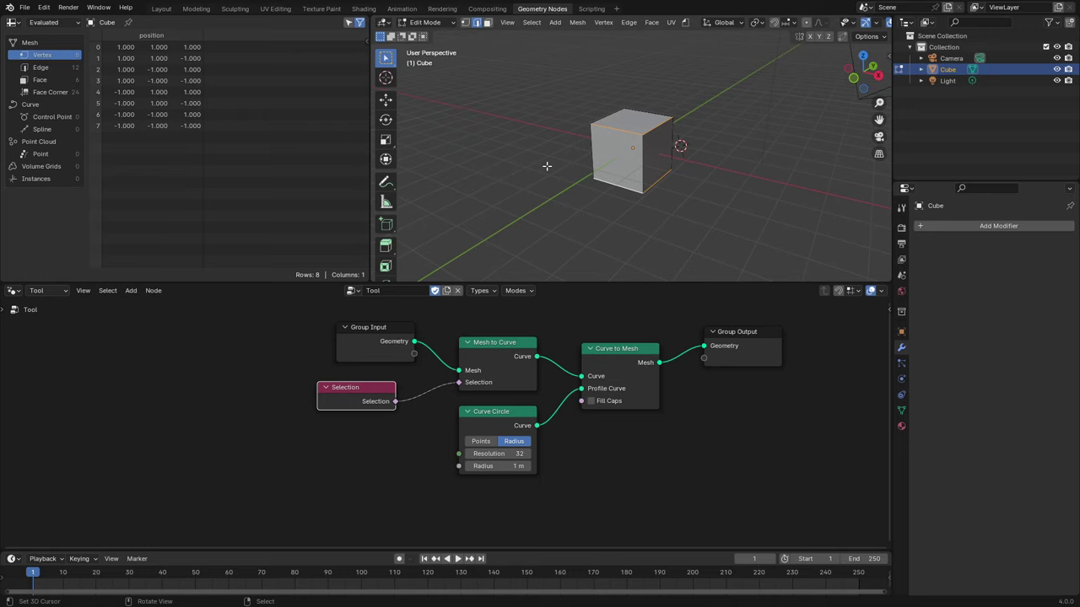
Run the Tool on the cube and orbit around it; the cube stays a plain box
click(685, 23)
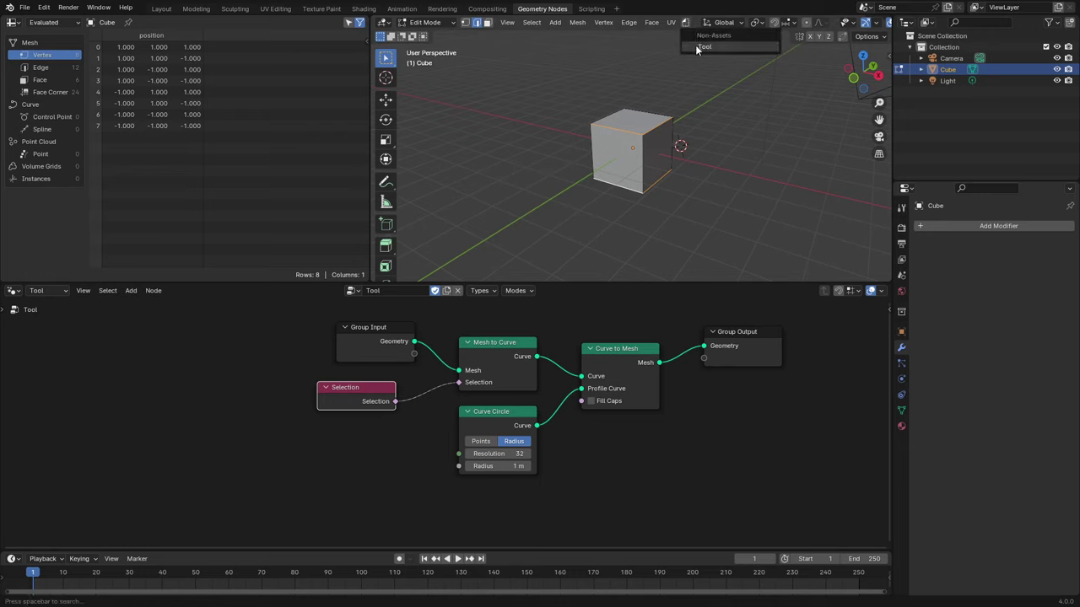
click(702, 44)
mouse_move(622, 177)
middle_down()
mouse_move(813, 148)
mouse_move(683, 118)
middle_up()
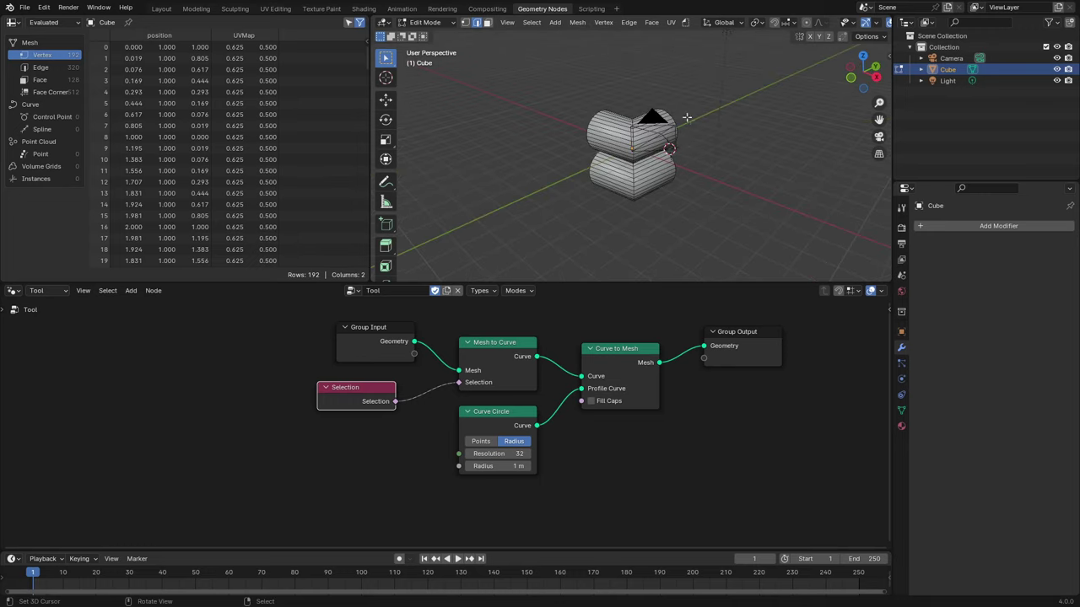
scroll(616, 172, up, 2)
middle_drag(616, 173, 679, 164)
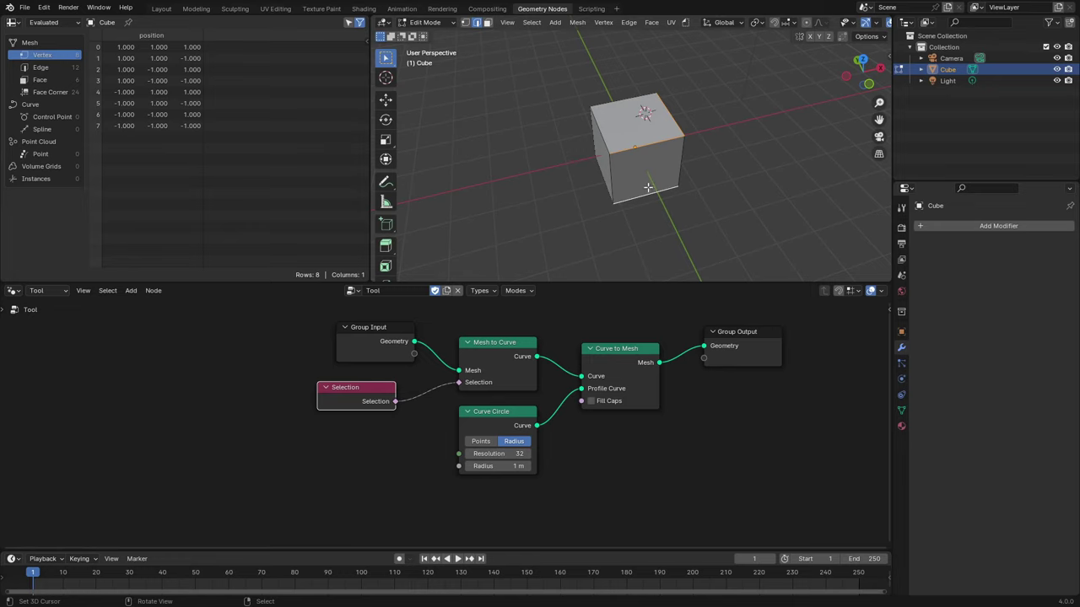
middle_drag(648, 187, 599, 165)
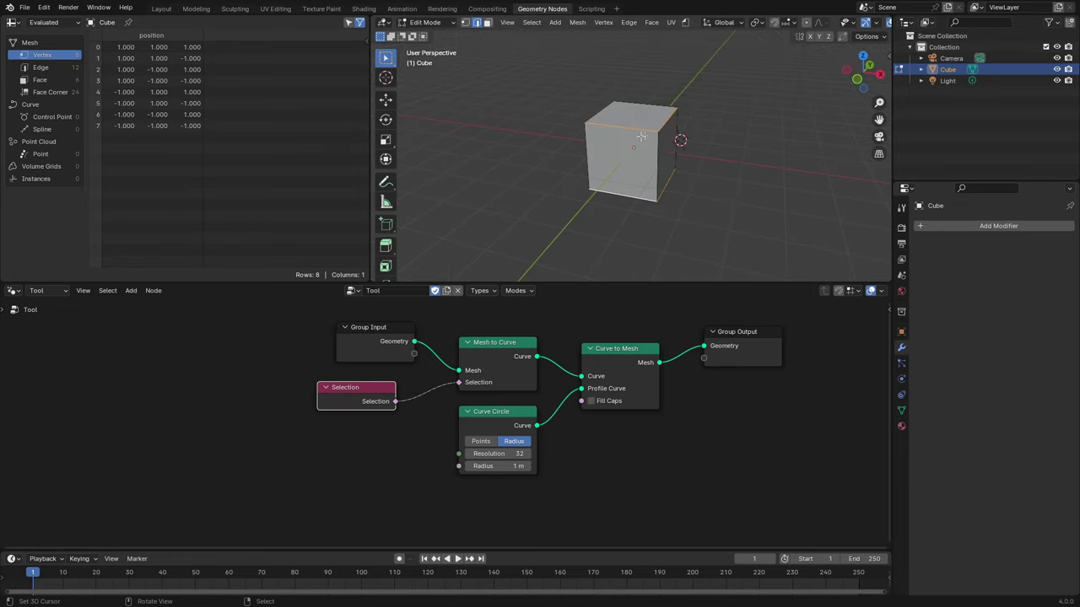
middle_drag(624, 211, 612, 268)
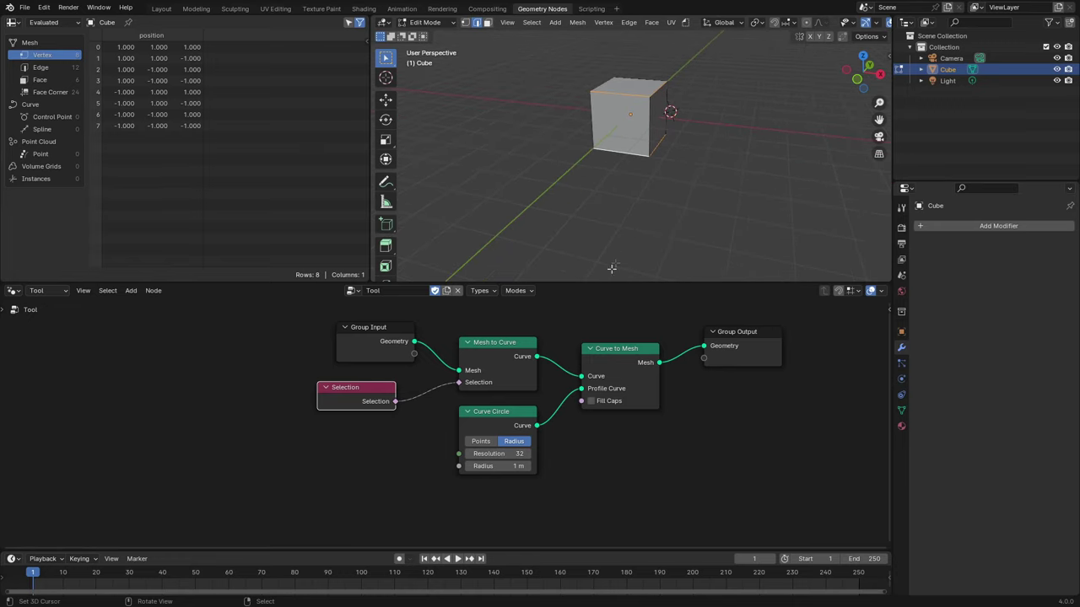
middle_drag(422, 465, 492, 461)
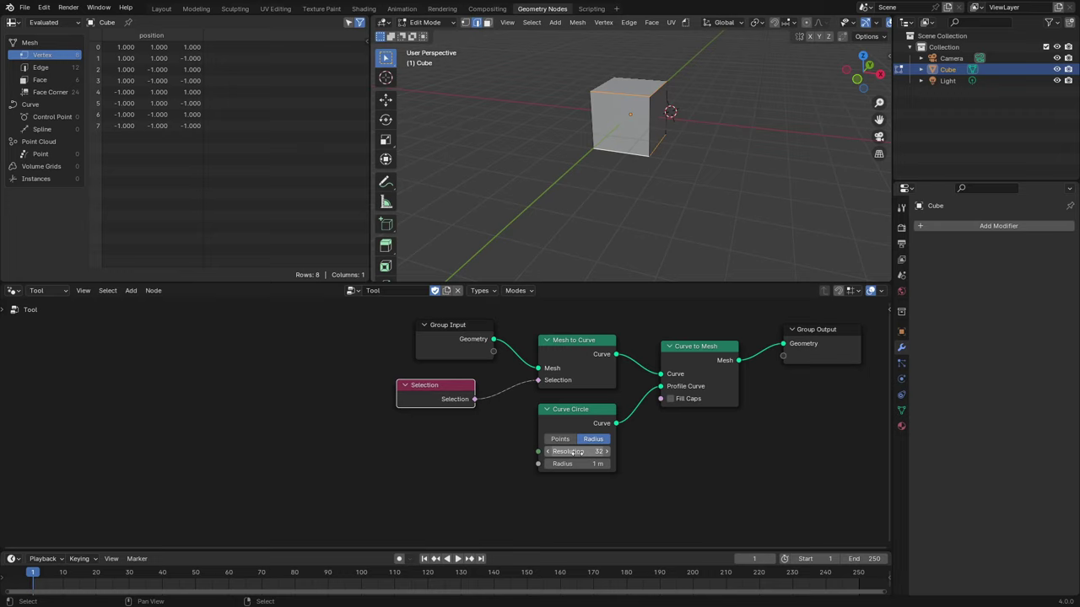
Lower Curve Circle Resolution to 8 and drive Resolution from a new Group Input socket
drag(568, 453, 477, 444)
text(imp)
key(BackSpace)
key(BackSpace)
text(npu)
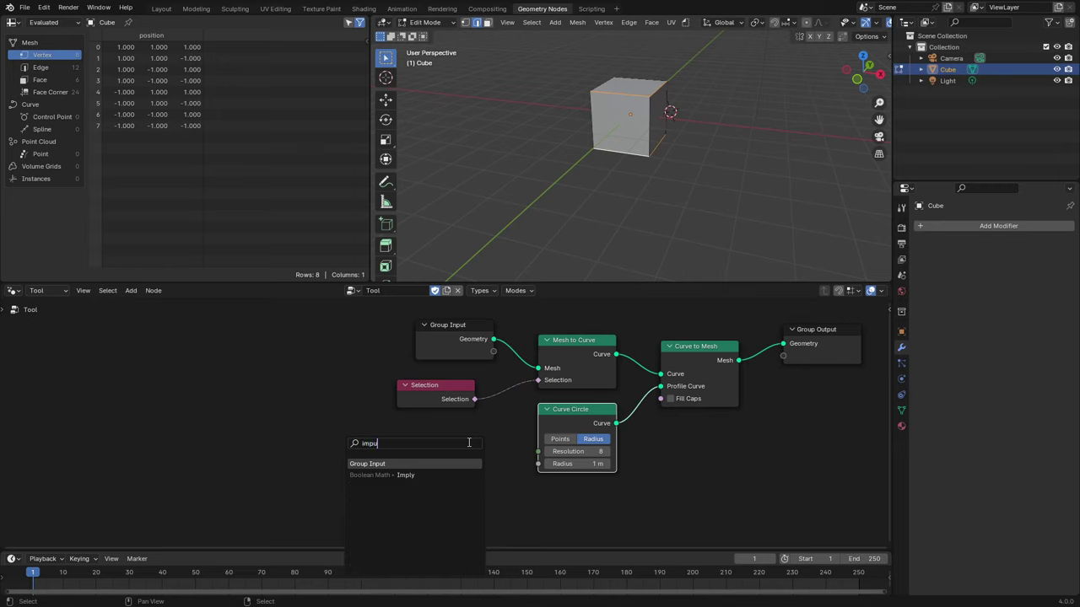
key(Return)
click(467, 442)
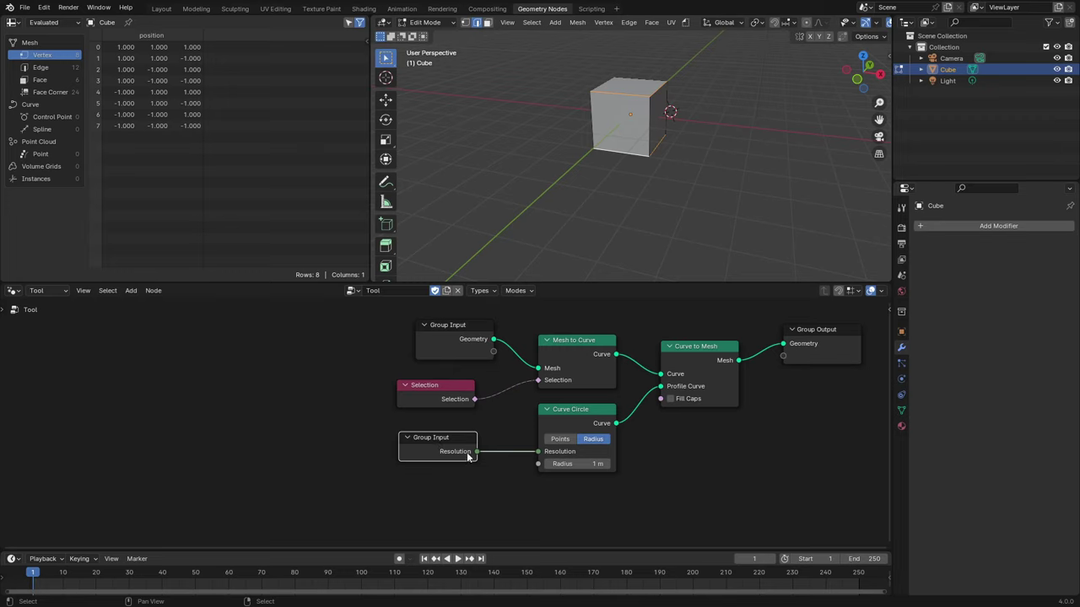
Drive the Curve Circle Radius from another Group Input socket placed below the first
drag(537, 464, 456, 479)
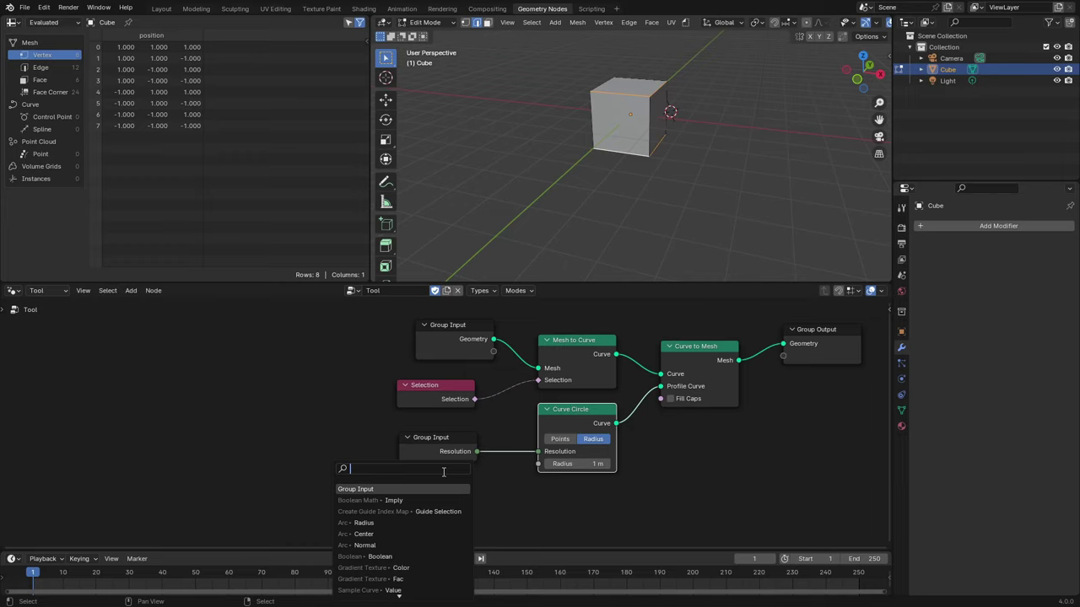
text(o)
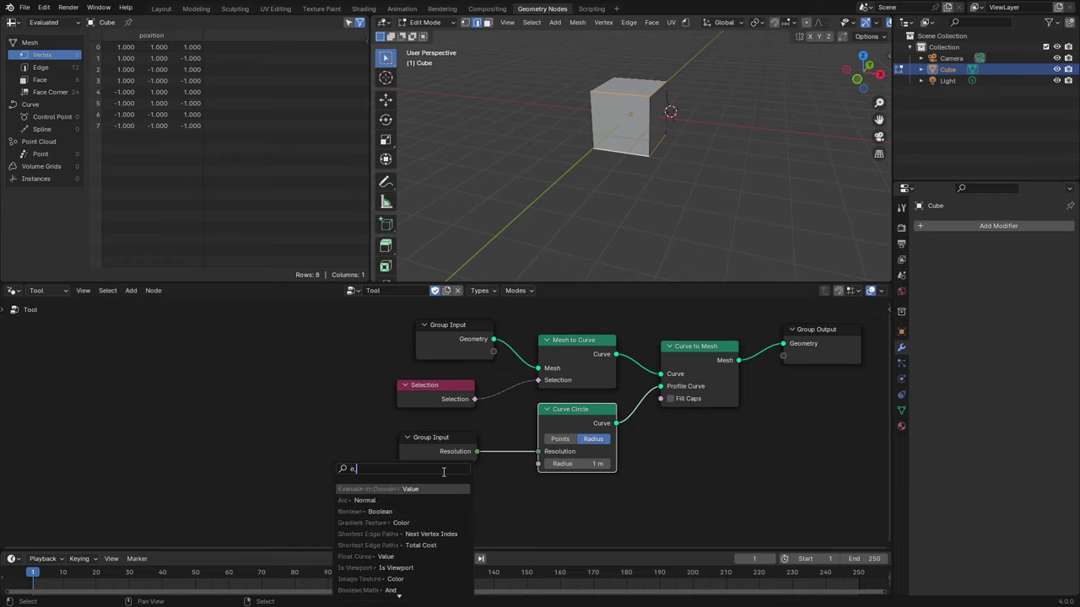
key(BackSpace)
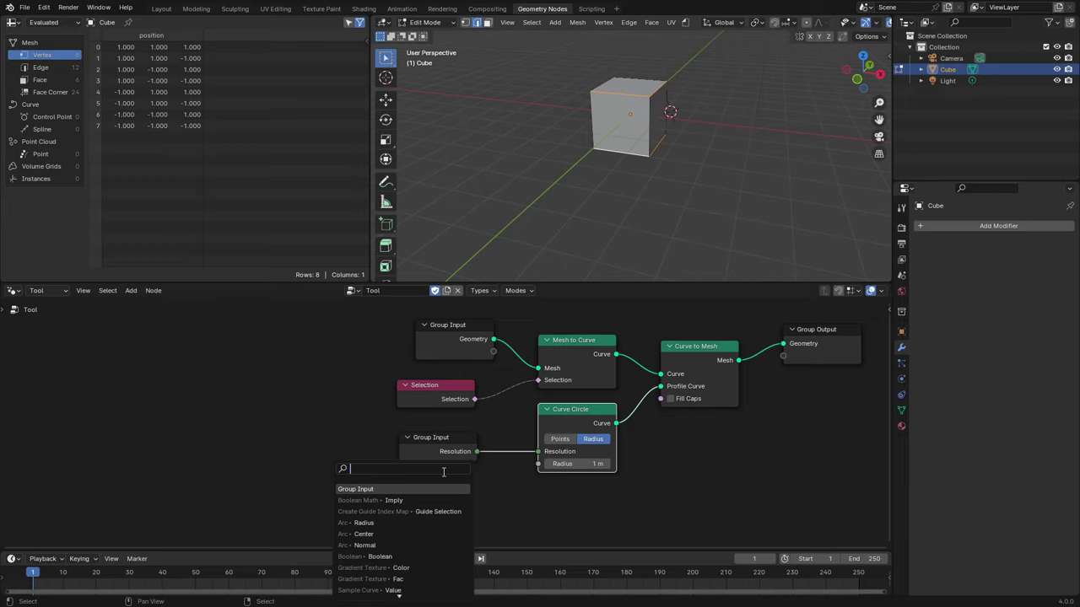
text(impu)
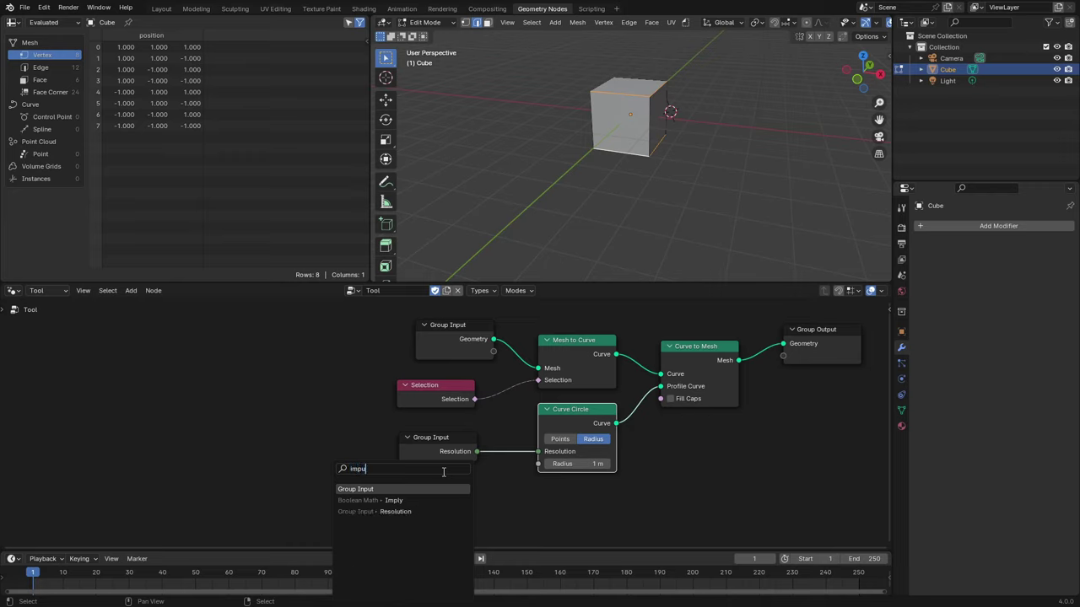
key(Return)
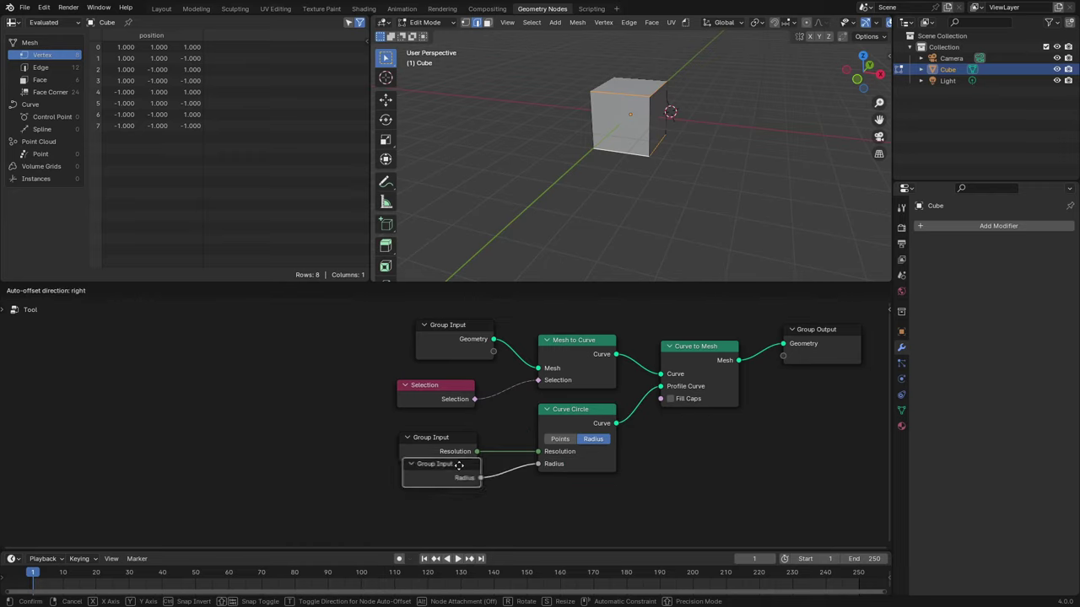
click(454, 507)
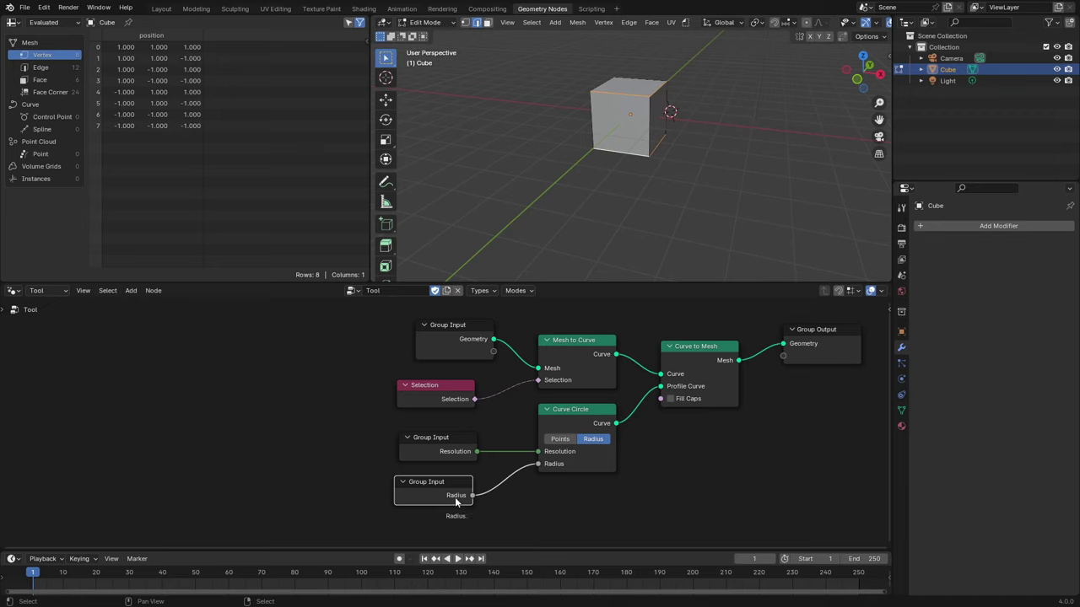
click(687, 24)
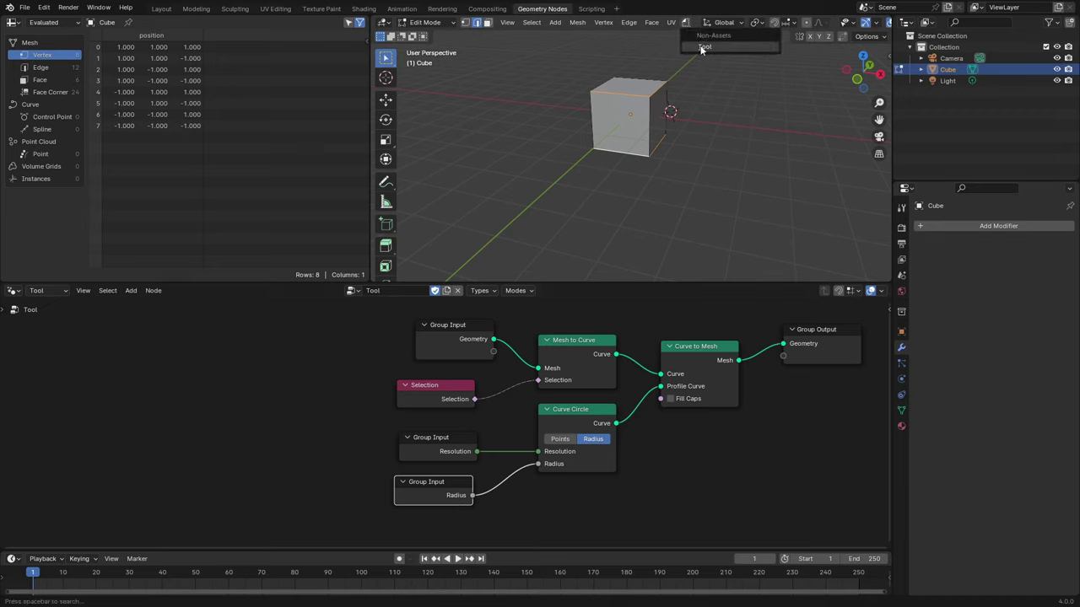
Run the Tool on the selected edges with Resolution 12 and Radius 0.18 m
click(702, 46)
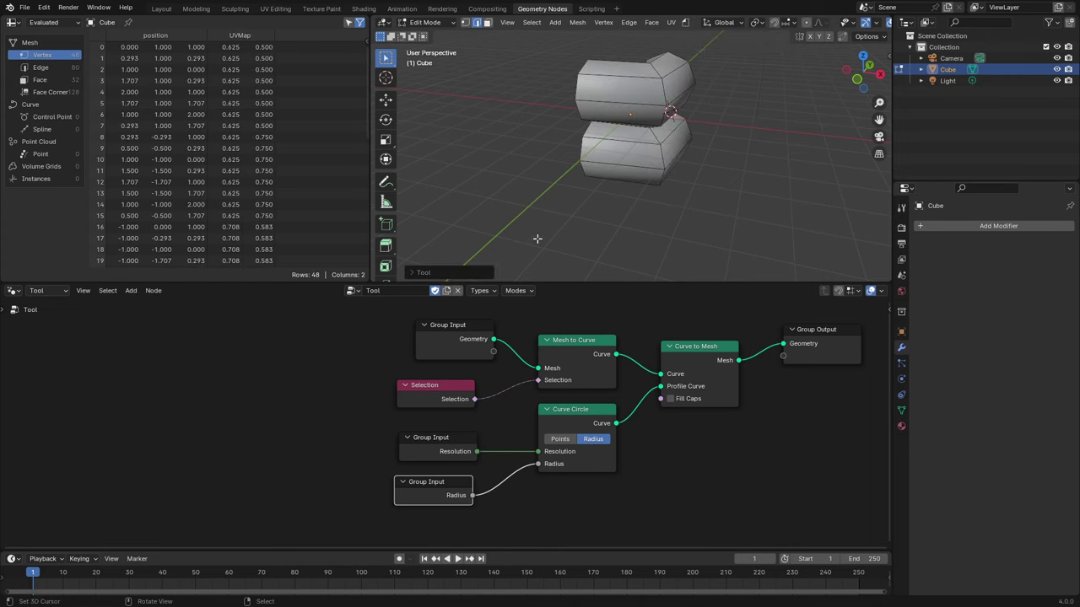
click(414, 273)
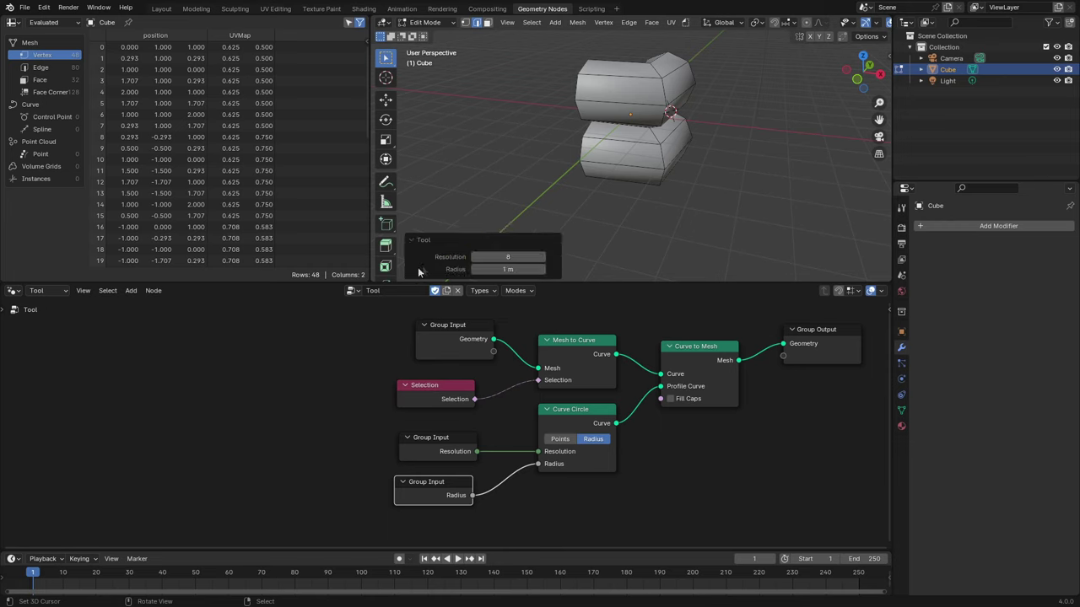
mouse_move(506, 256)
mouse_down()
mouse_move(472, 257)
mouse_move(540, 257)
mouse_move(472, 269)
mouse_move(506, 269)
mouse_up()
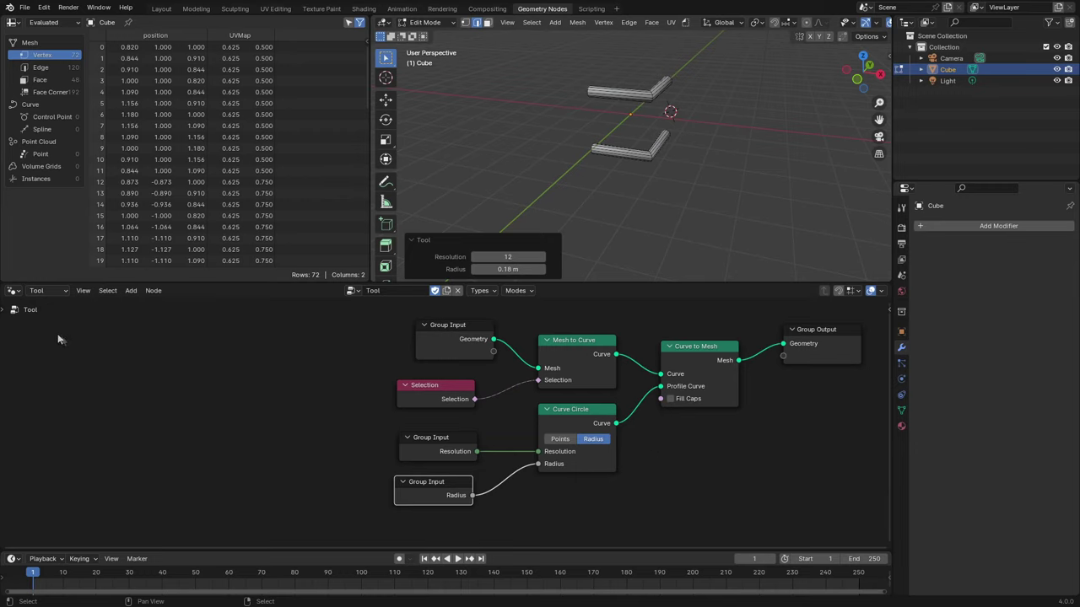
Nudge the Selection node up-left and orbit the viewport around the tube meshes
drag(416, 403, 403, 393)
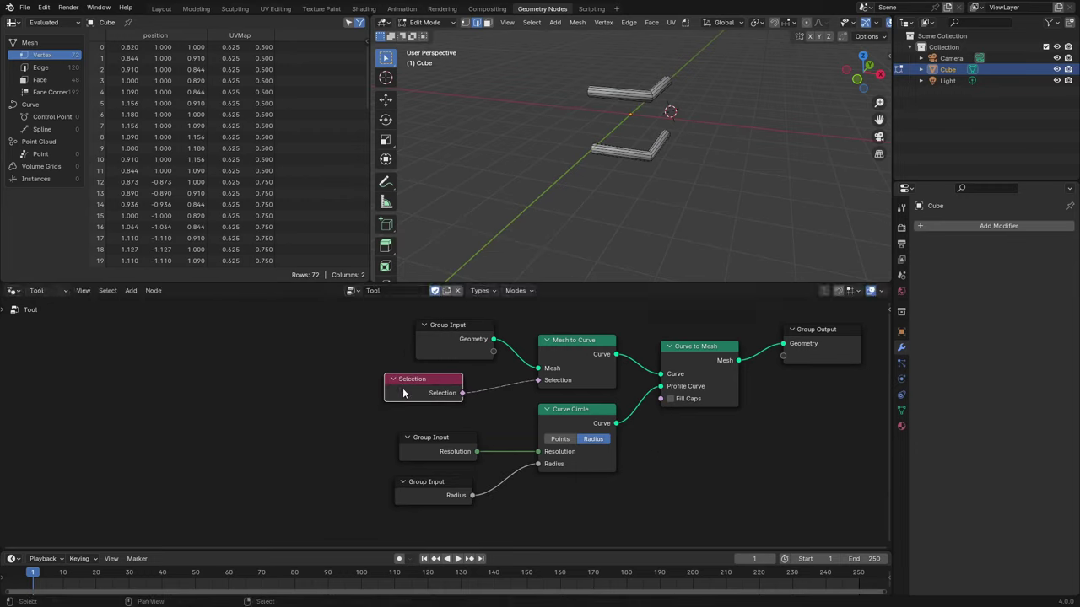
mouse_move(641, 169)
middle_down()
mouse_move(731, 143)
mouse_move(601, 131)
mouse_move(598, 109)
mouse_move(596, 124)
middle_up()
scroll(728, 129, up, 1)
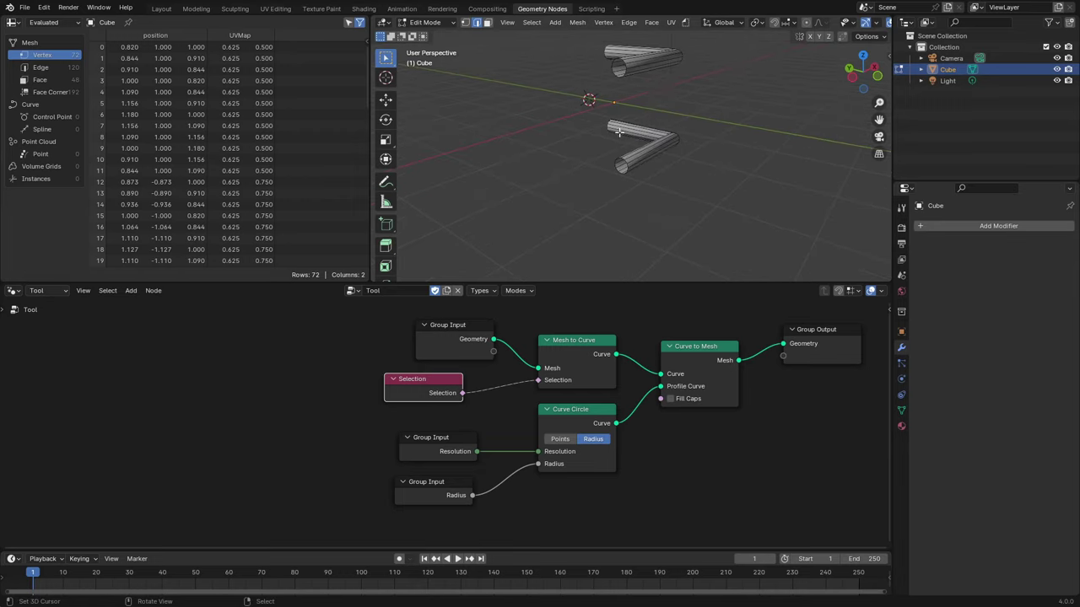
middle_drag(597, 124, 601, 135)
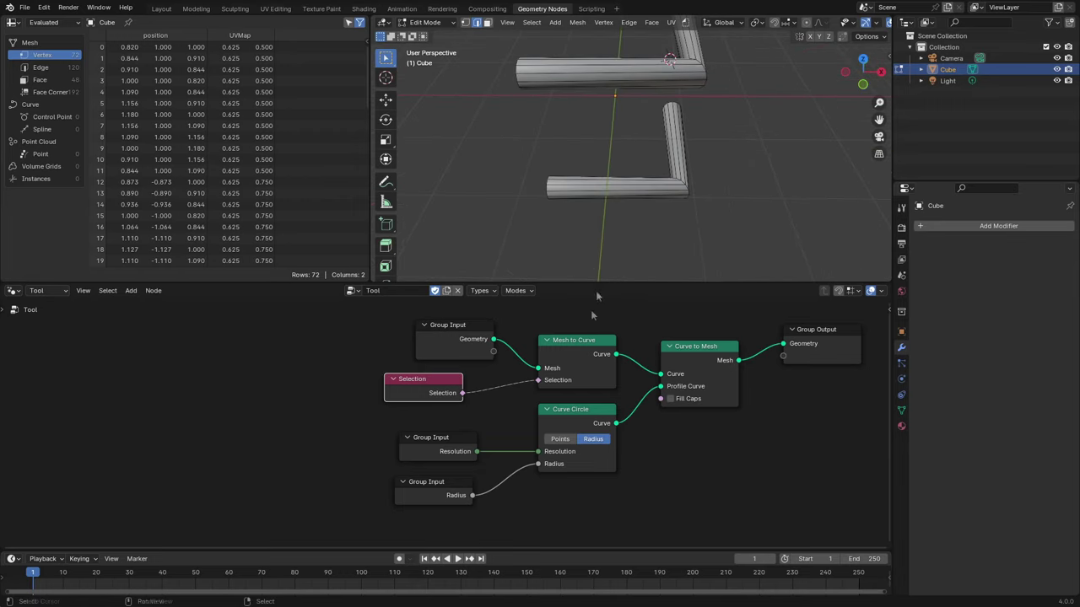
scroll(475, 397, down, 1)
scroll(456, 417, down, 1)
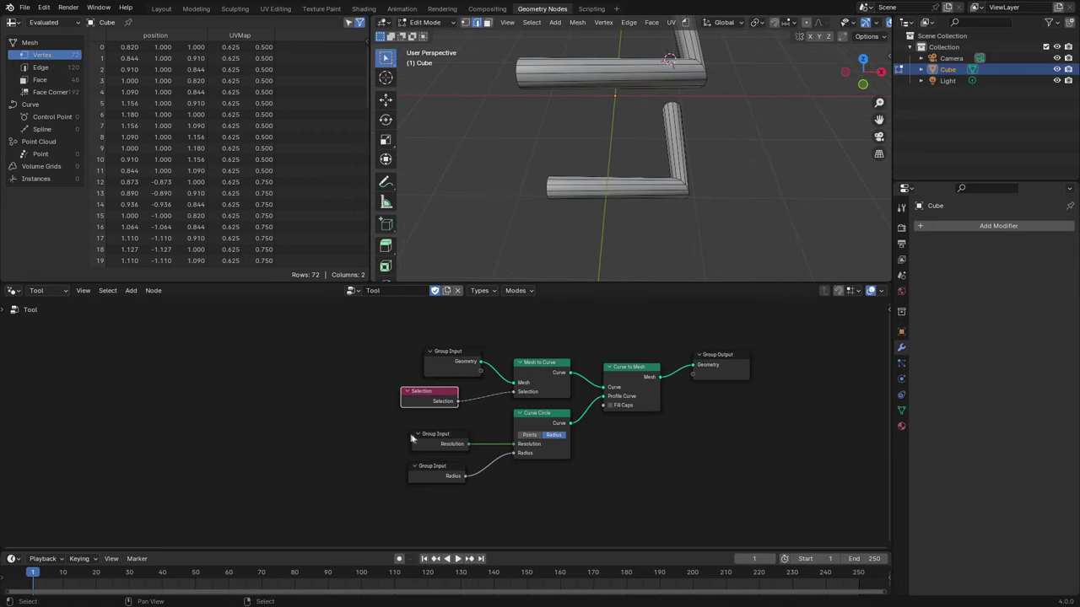
scroll(454, 424, down, 1)
Spread the node graph by moving Group Input left and Group Output further right
drag(460, 364, 408, 345)
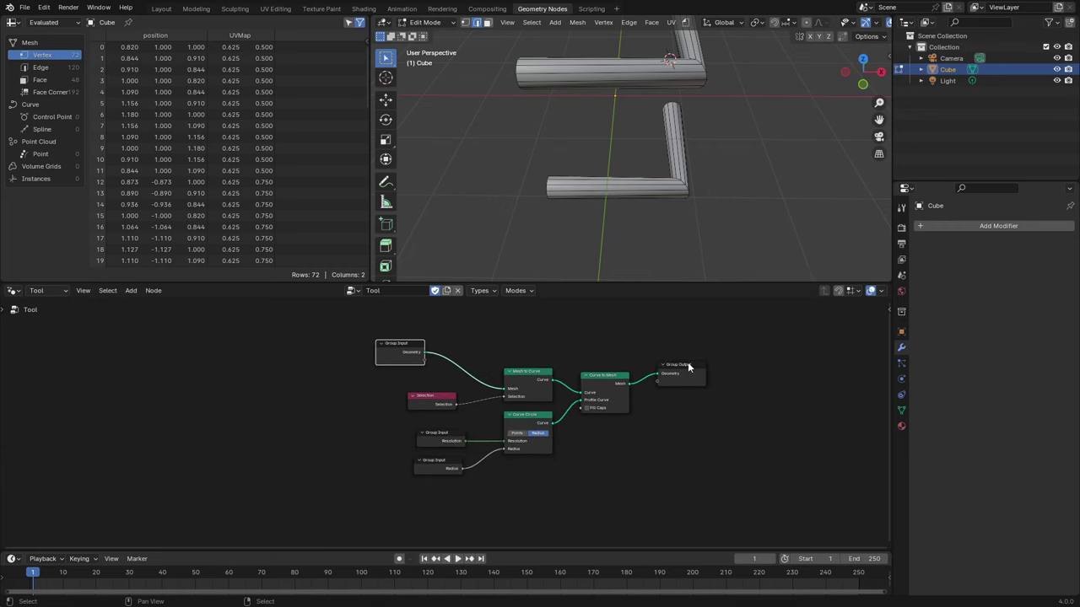
drag(688, 363, 706, 340)
scroll(565, 385, up, 1)
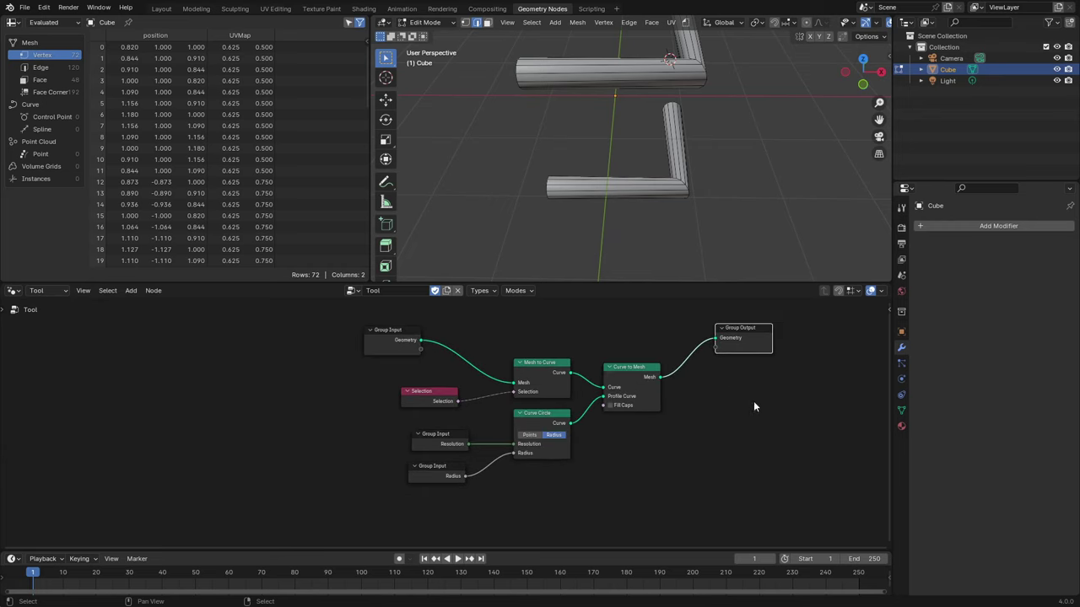
middle_drag(754, 406, 707, 410)
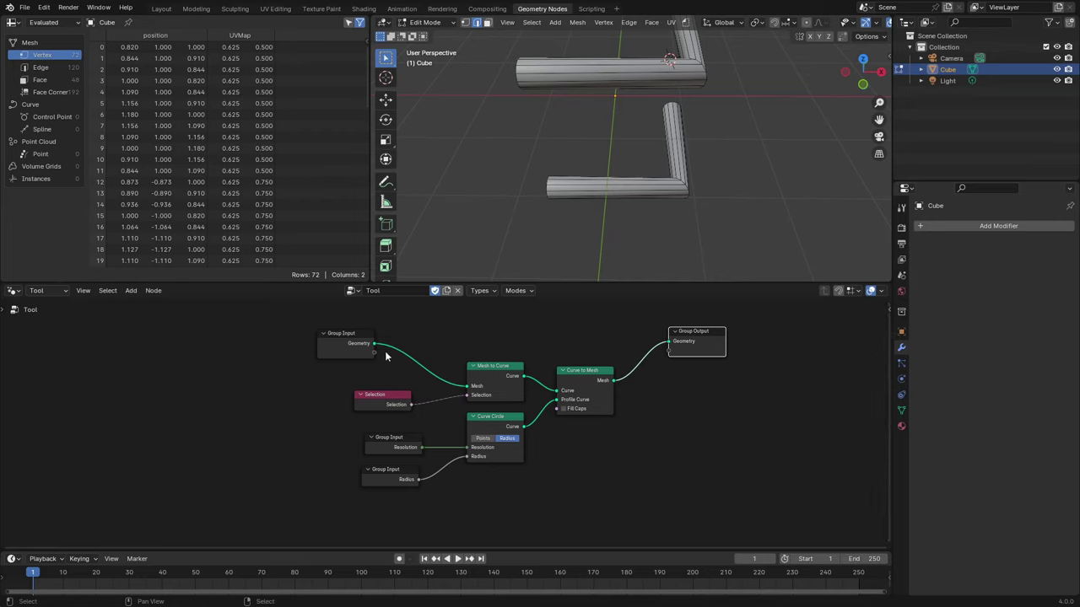
scroll(405, 363, up, 1)
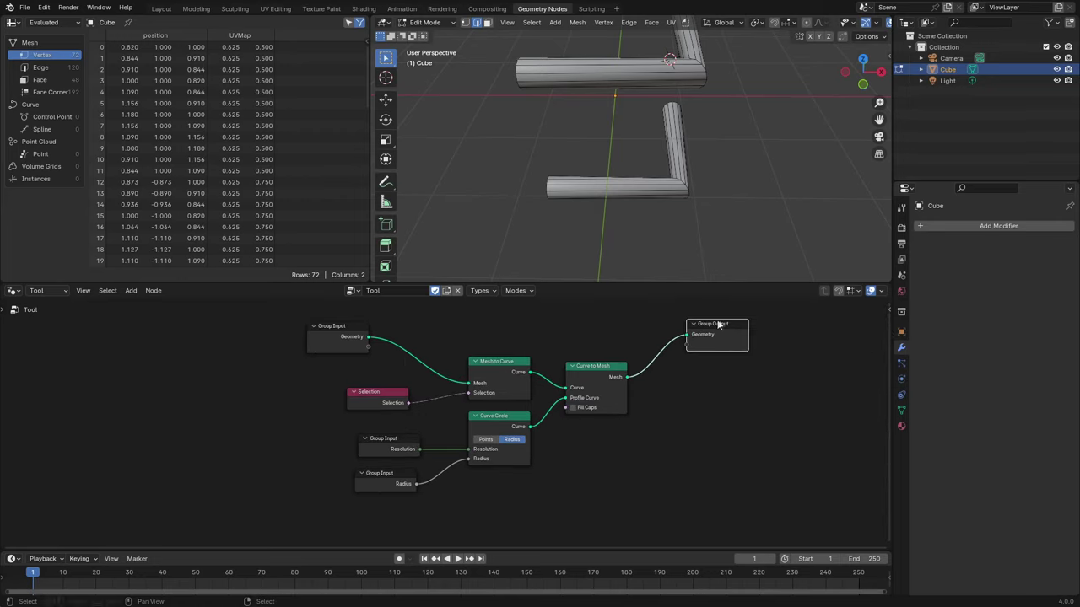
drag(716, 324, 770, 329)
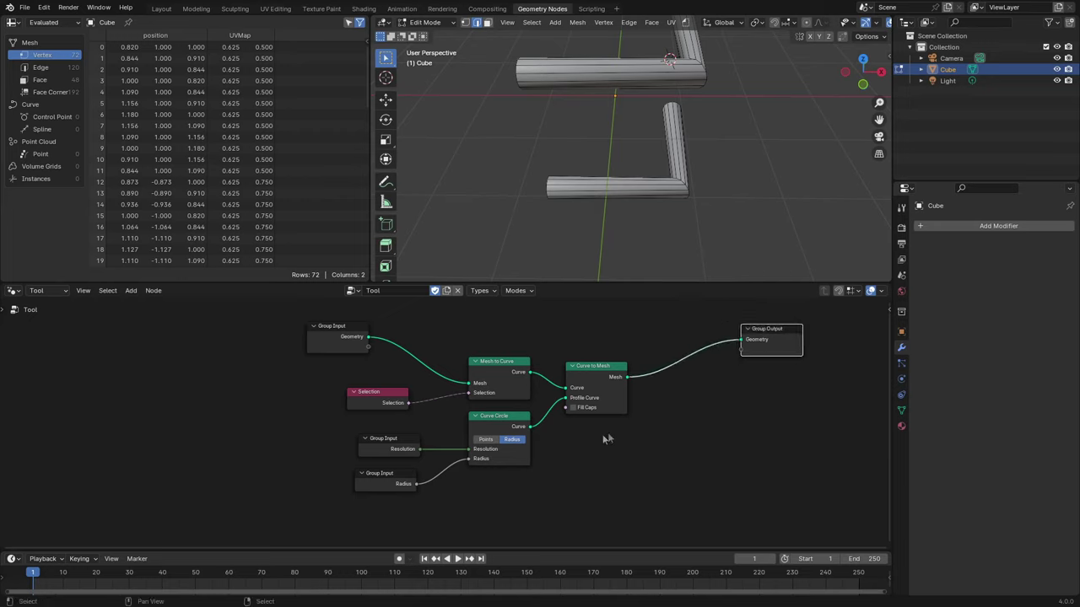
Insert a Join Geometry node before Group Output and wire Group Input's Geometry into it
key(shift+a)
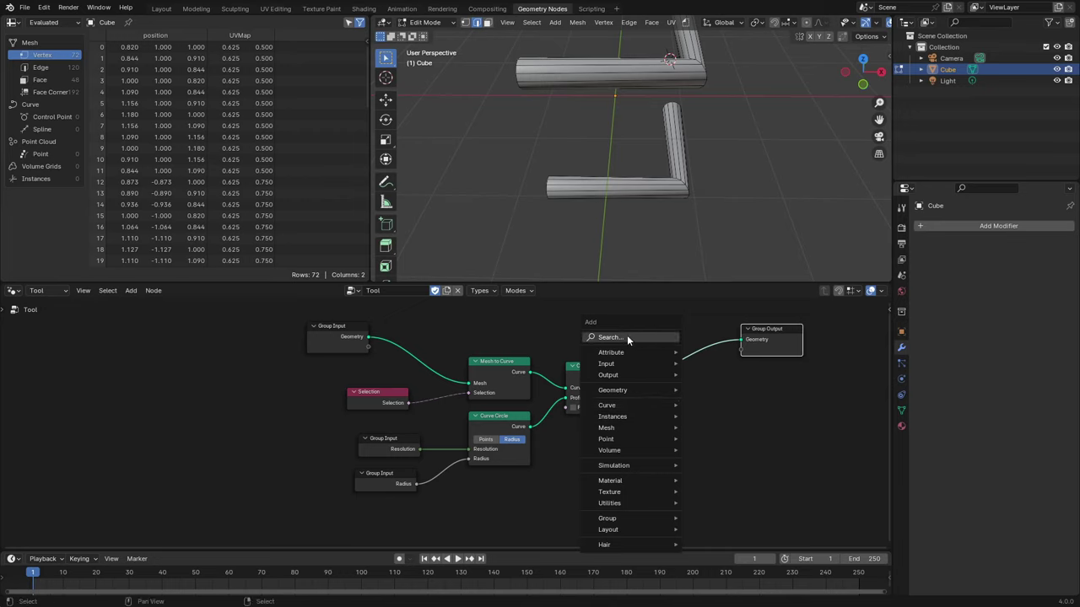
click(627, 337)
text(jou)
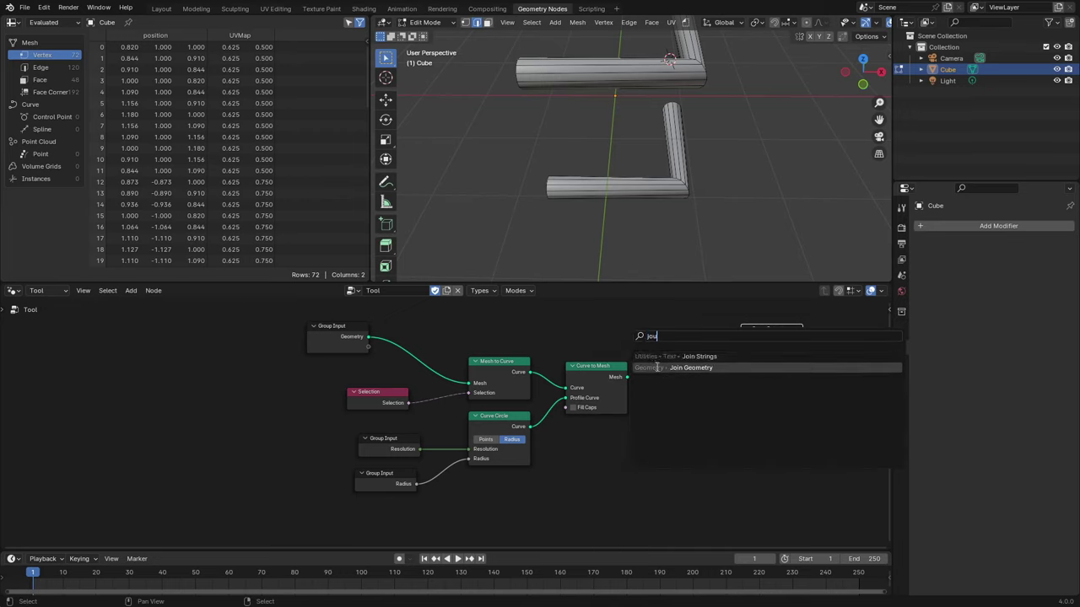
click(658, 368)
click(651, 350)
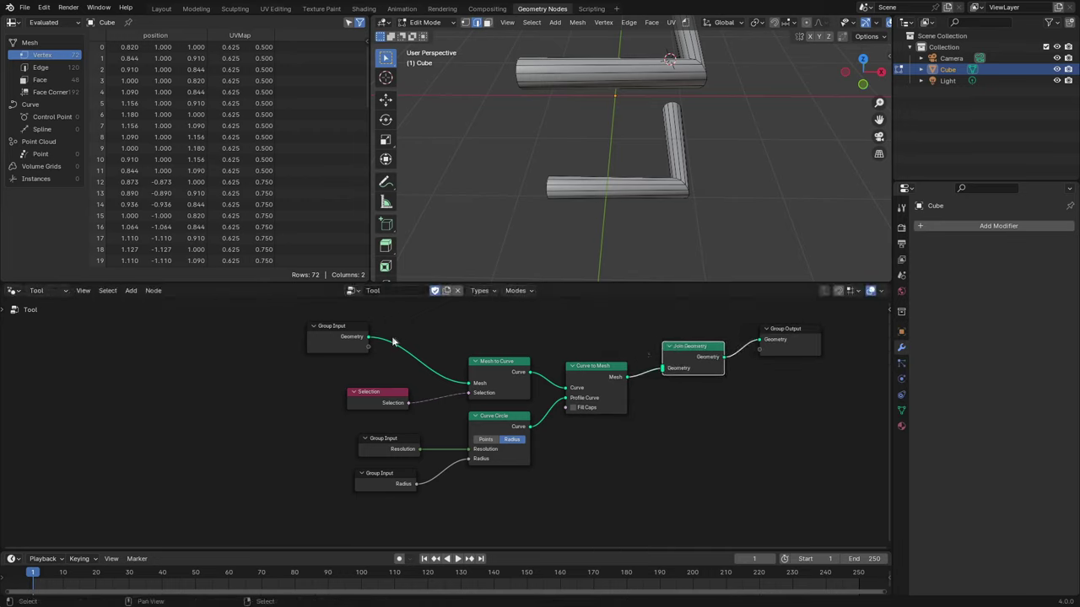
drag(367, 336, 663, 368)
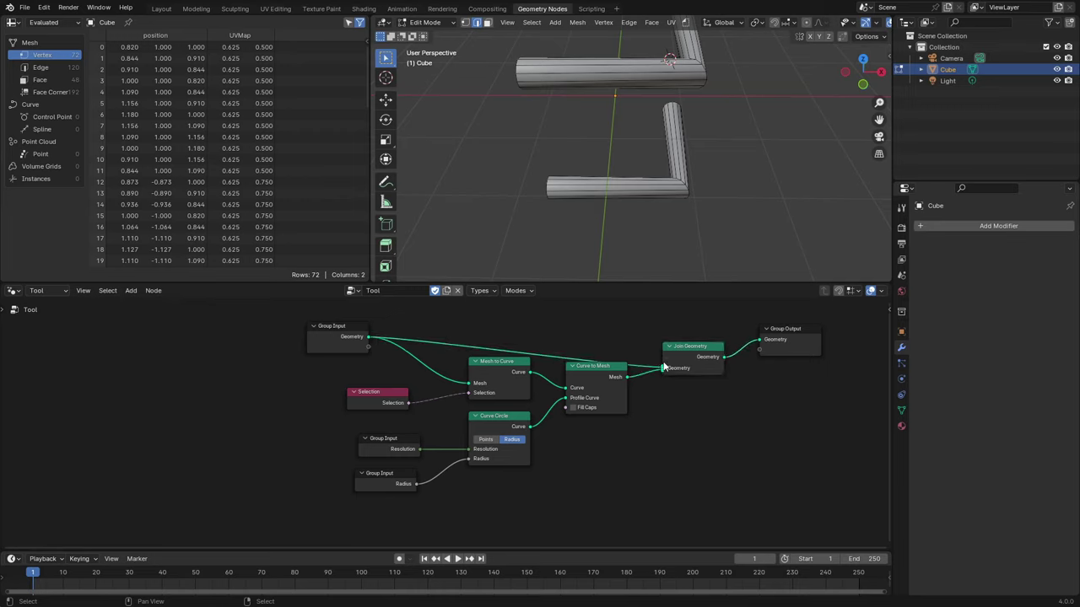
scroll(648, 236, up, 2)
middle_drag(643, 211, 653, 193)
middle_drag(653, 192, 678, 182)
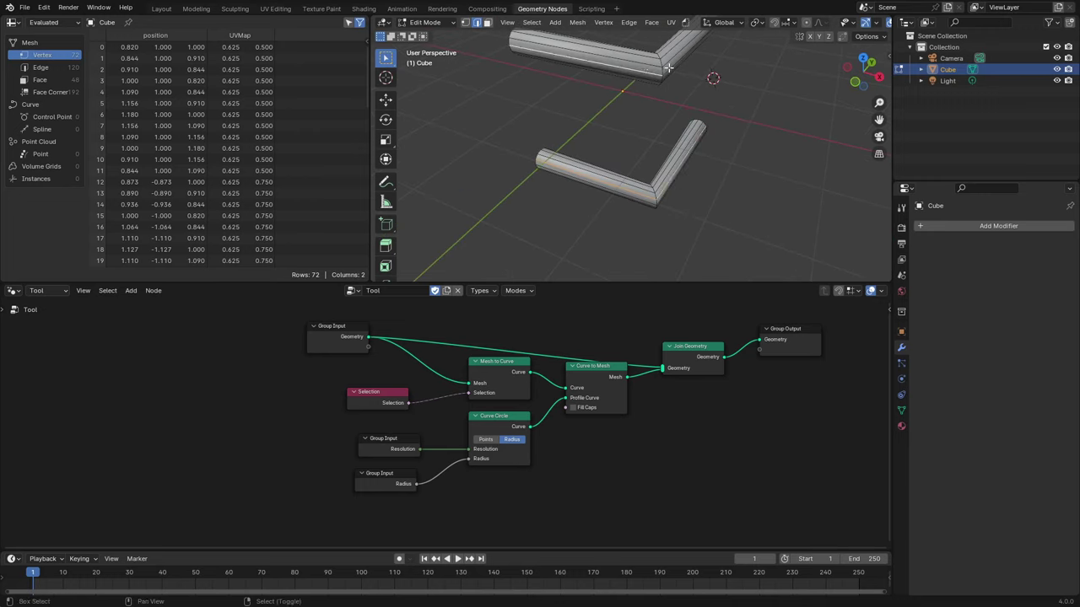
Run the Tool and reduce the tube Radius to 0.07 m in the redo panel
click(686, 23)
click(700, 46)
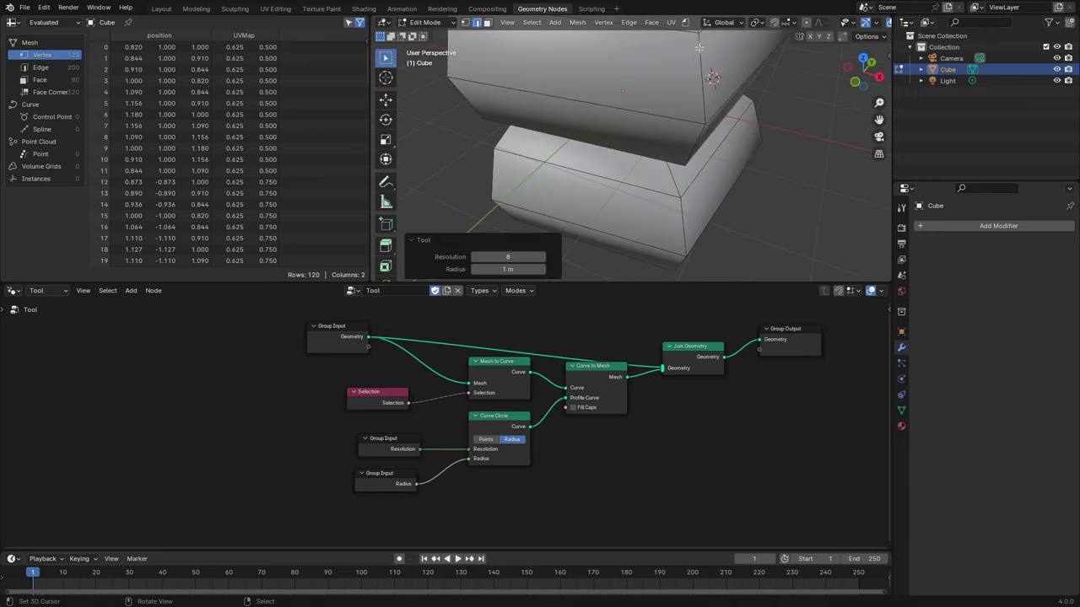
scroll(628, 219, down, 4)
middle_drag(629, 193, 712, 168)
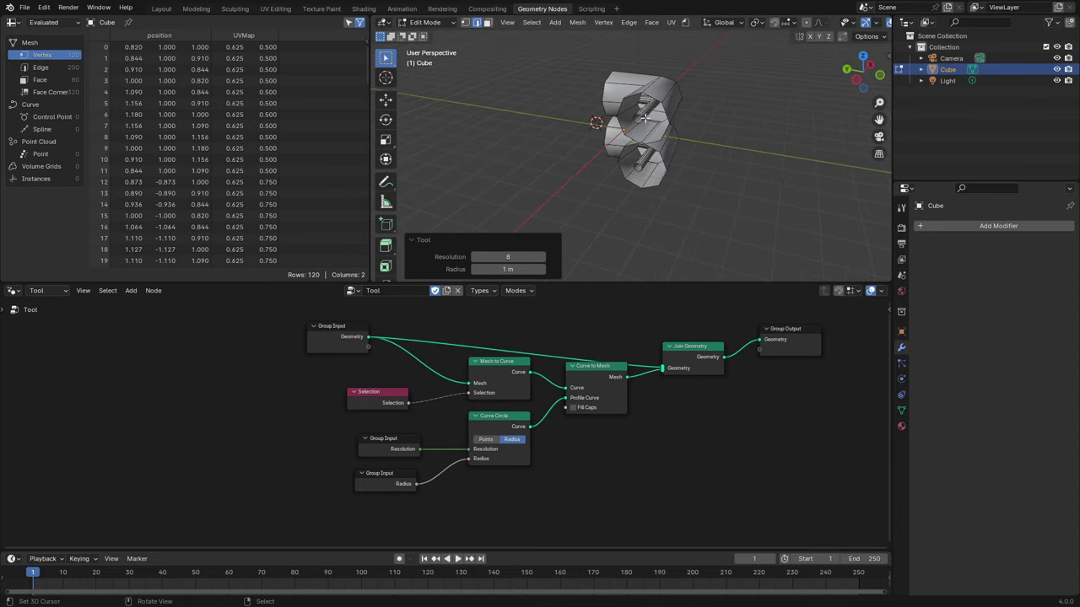
scroll(641, 112, up, 2)
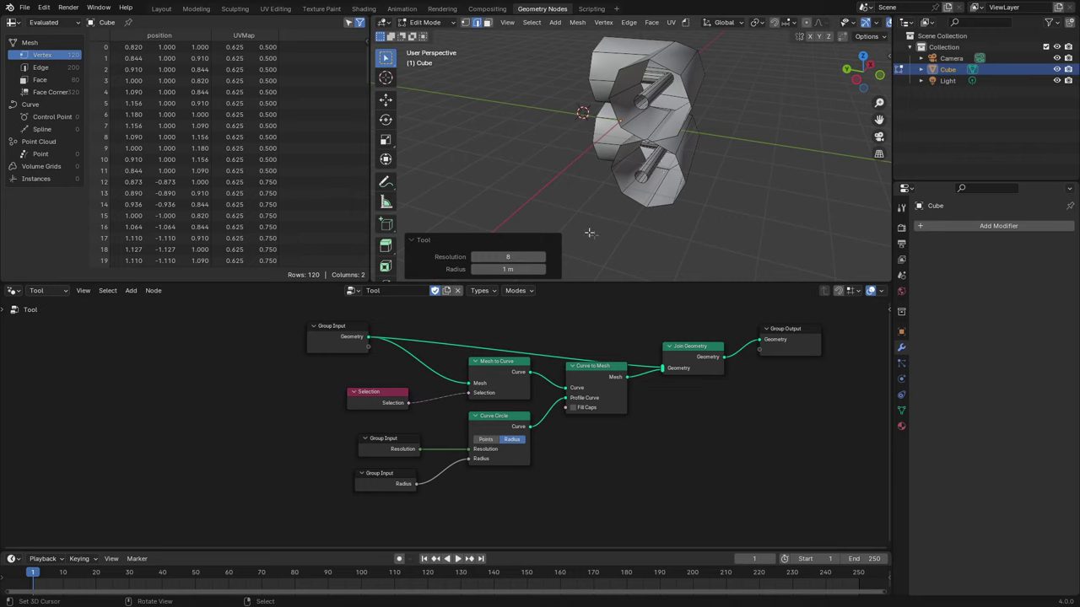
drag(509, 269, 438, 269)
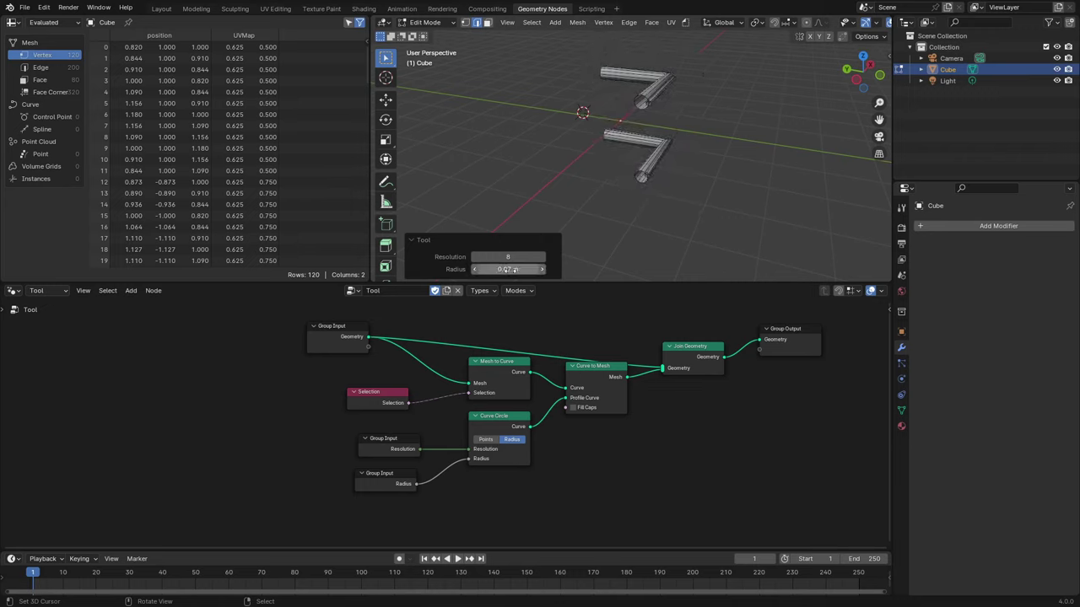
mouse_move(732, 112)
middle_down()
mouse_move(629, 155)
mouse_move(591, 133)
mouse_move(622, 100)
middle_up()
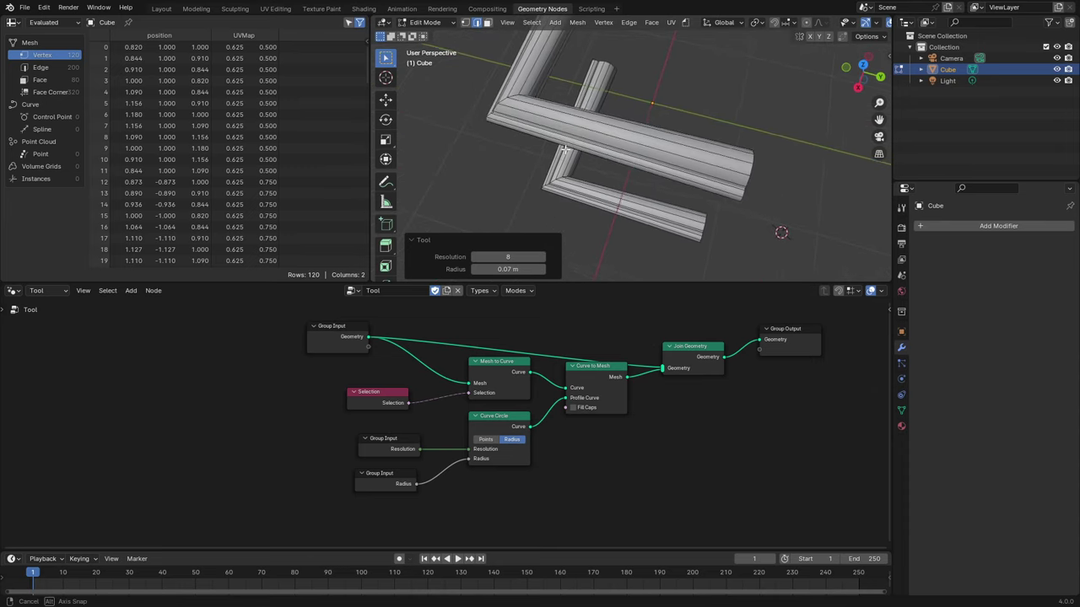
mouse_move(622, 99)
middle_down()
mouse_move(766, 121)
mouse_move(671, 106)
mouse_move(589, 142)
middle_up()
Return to Object Mode and duplicate the cube as Cube.001
key(Tab)
scroll(671, 106, down, 3)
key(shift+d)
key(z)
key(z)
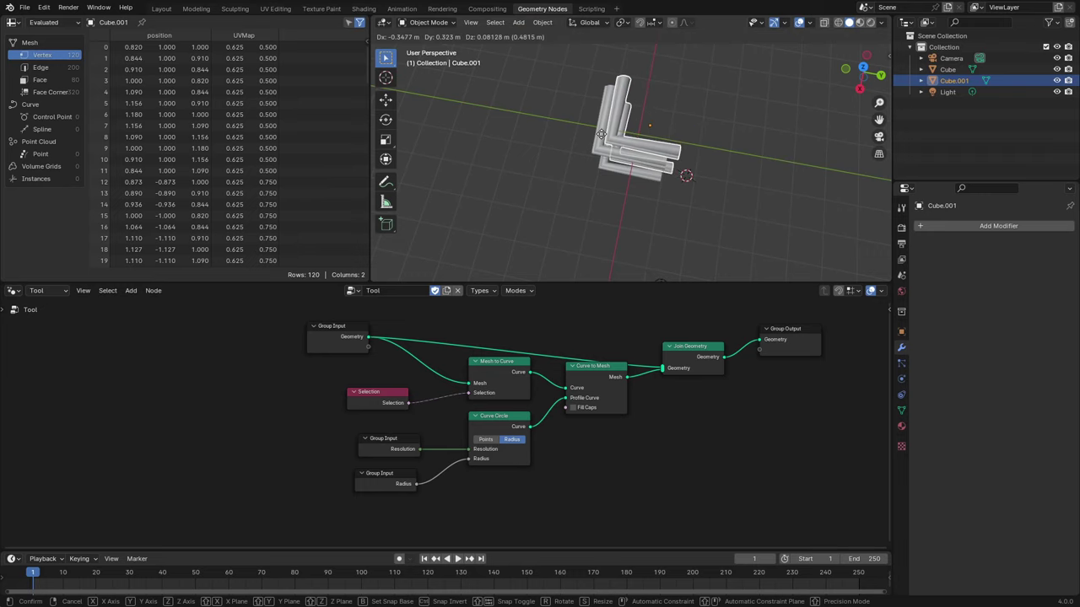
Place Cube.001 beside the original and extrude one of its faces 1.4229 m upward in Edit Mode
click(601, 135)
key(Tab)
scroll(601, 135, up, 3)
click(589, 135)
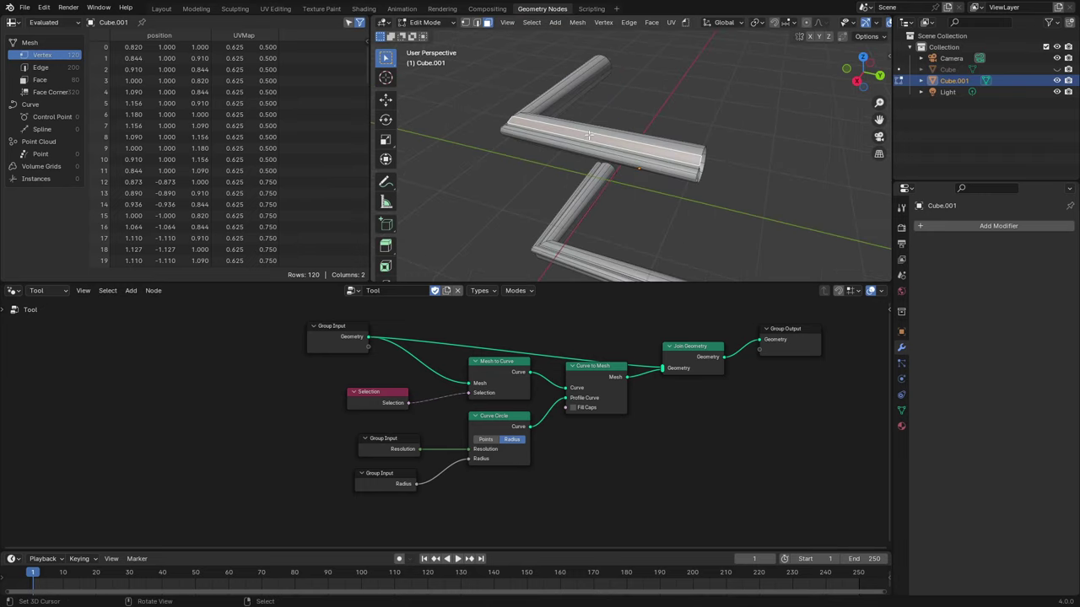
scroll(589, 135, down, 3)
mouse_move(588, 135)
middle_down()
mouse_move(687, 150)
mouse_move(645, 155)
mouse_move(728, 150)
middle_up()
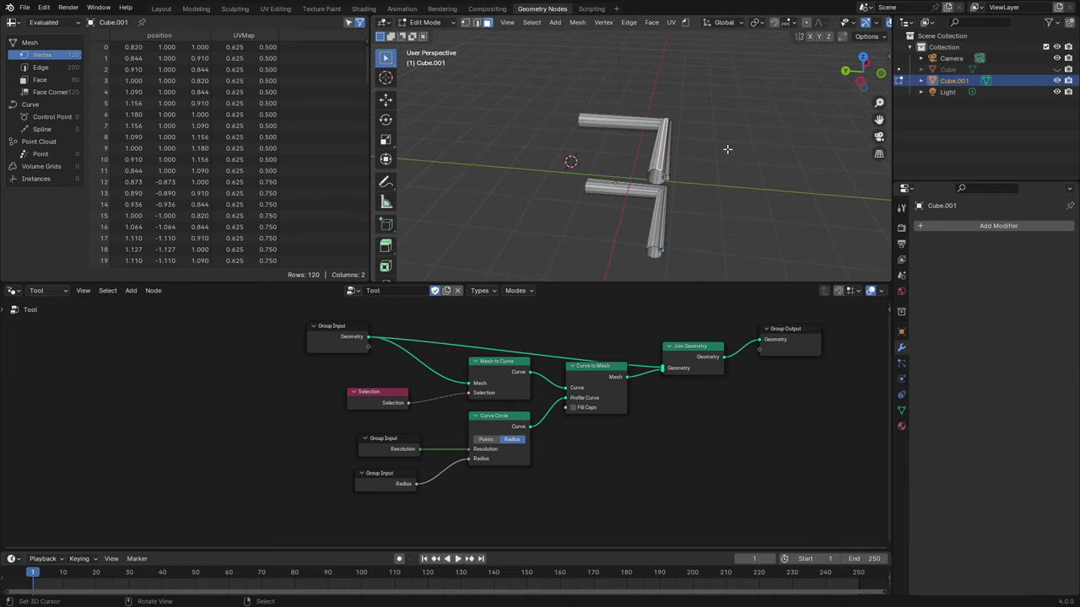
key(e)
click(693, 72)
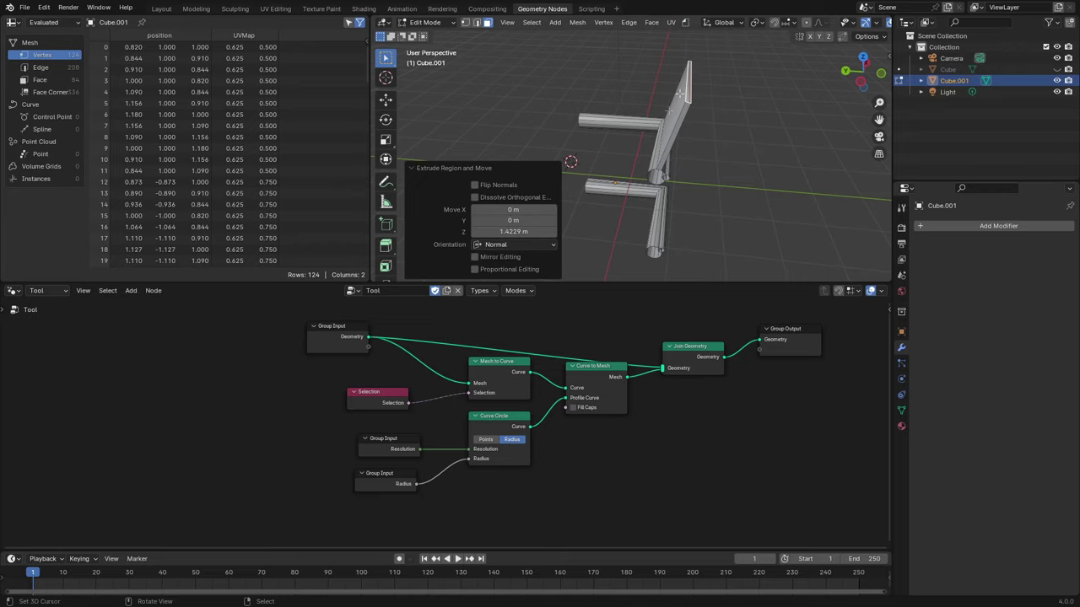
click(688, 23)
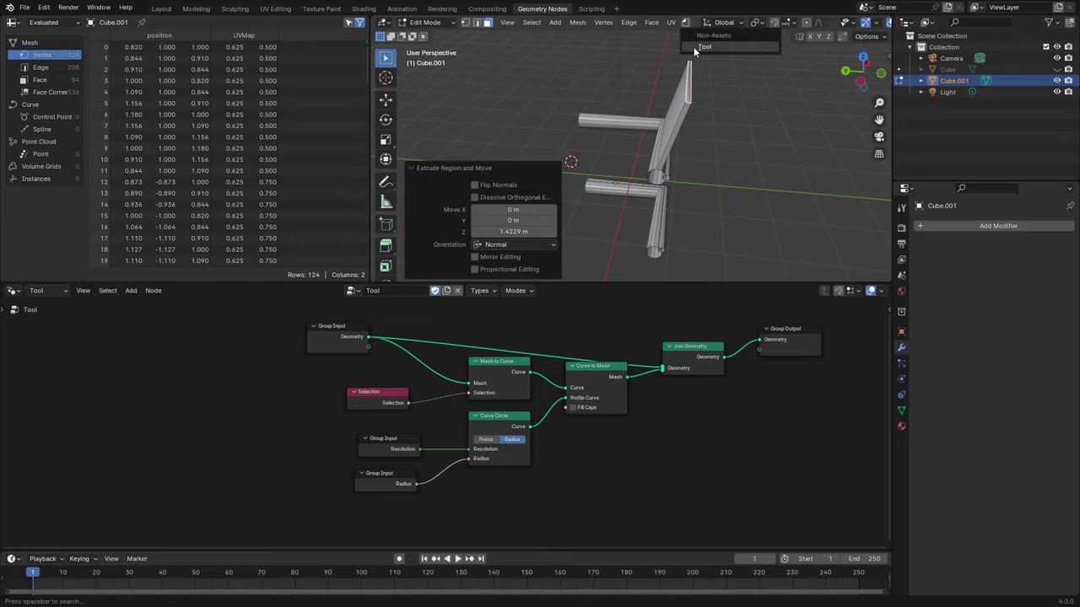
Run the Tool on Cube.001's selected edges and reduce the tube Radius to 0.17 m
click(693, 47)
middle_drag(658, 147, 683, 98)
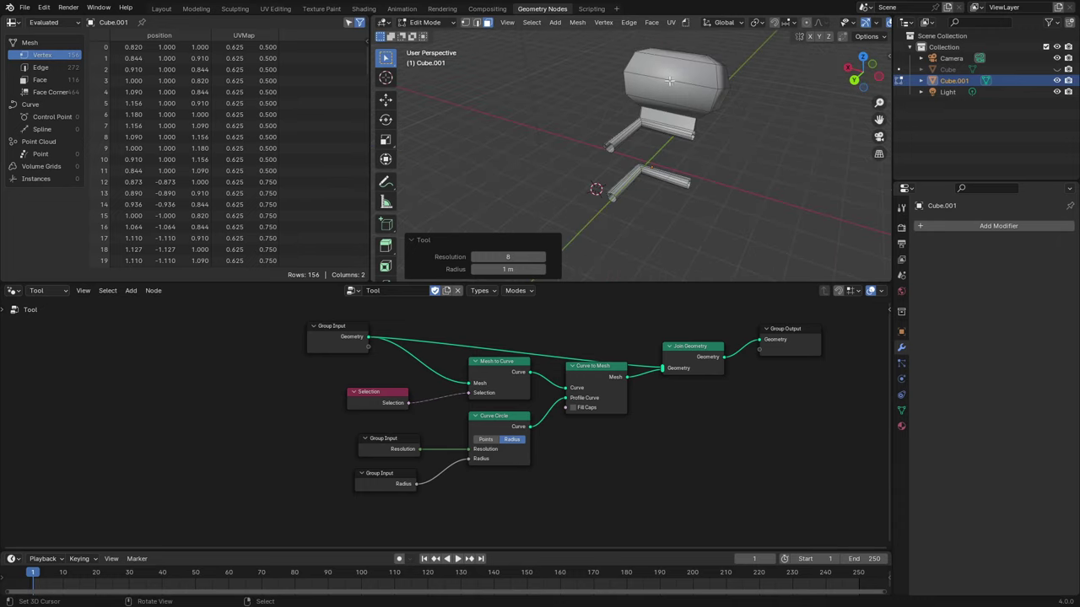
middle_drag(681, 98, 709, 141)
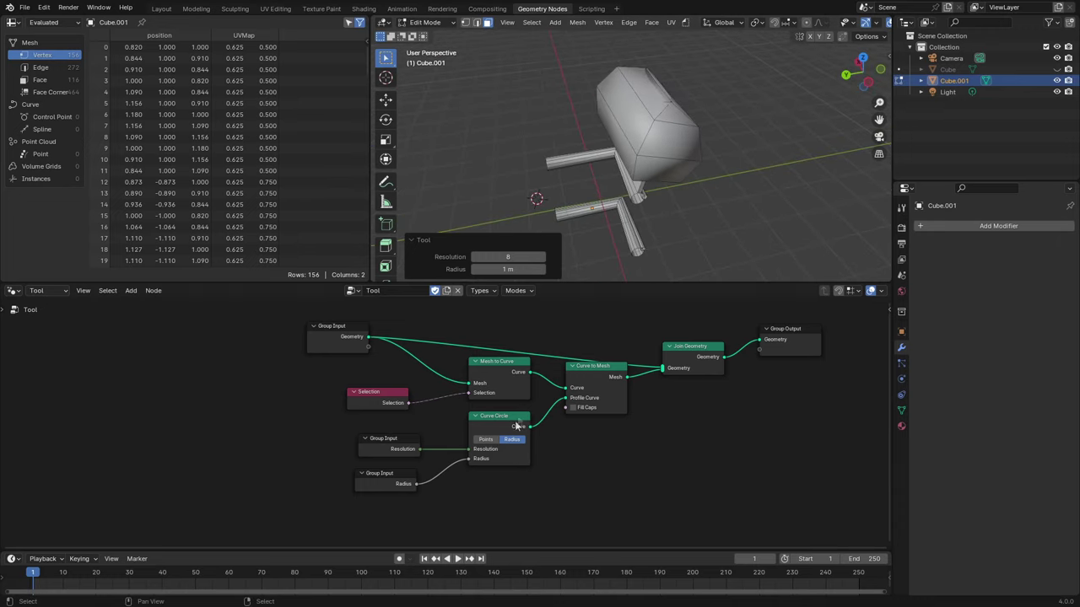
drag(508, 268, 481, 268)
mouse_move(666, 194)
middle_down()
mouse_move(700, 177)
mouse_move(701, 123)
mouse_move(737, 151)
middle_up()
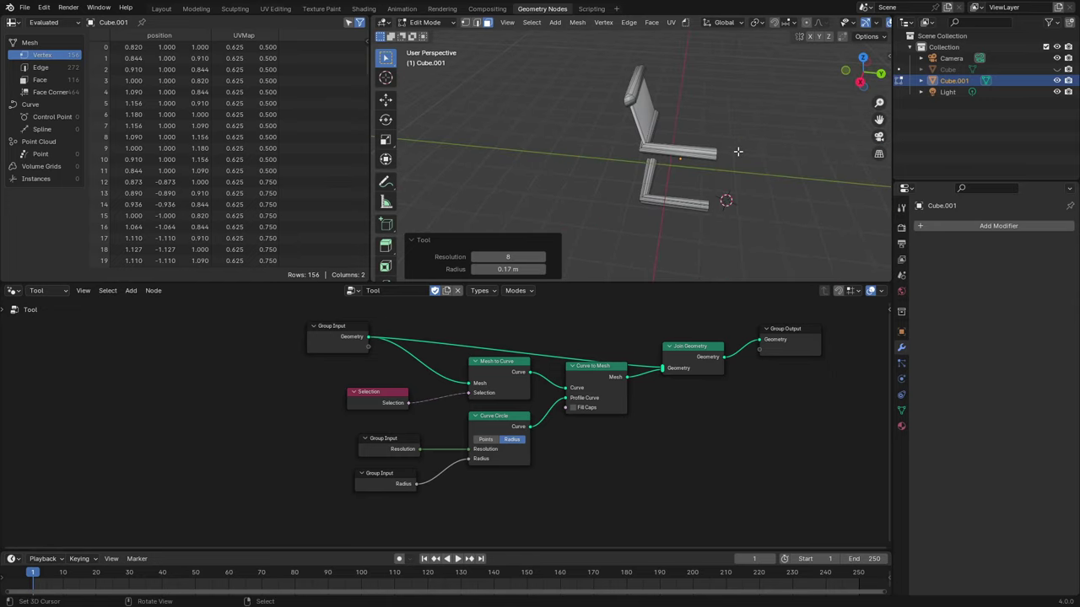